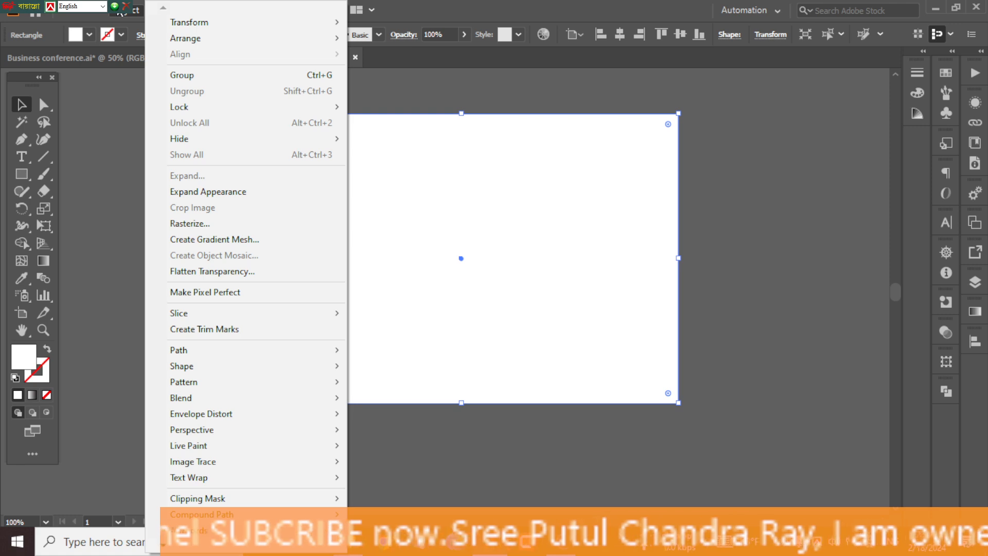
Offset the white rectangle's path outward by 25 px with miter joins.
{"action": "mouse_move", "coordinate": [191, 357]}
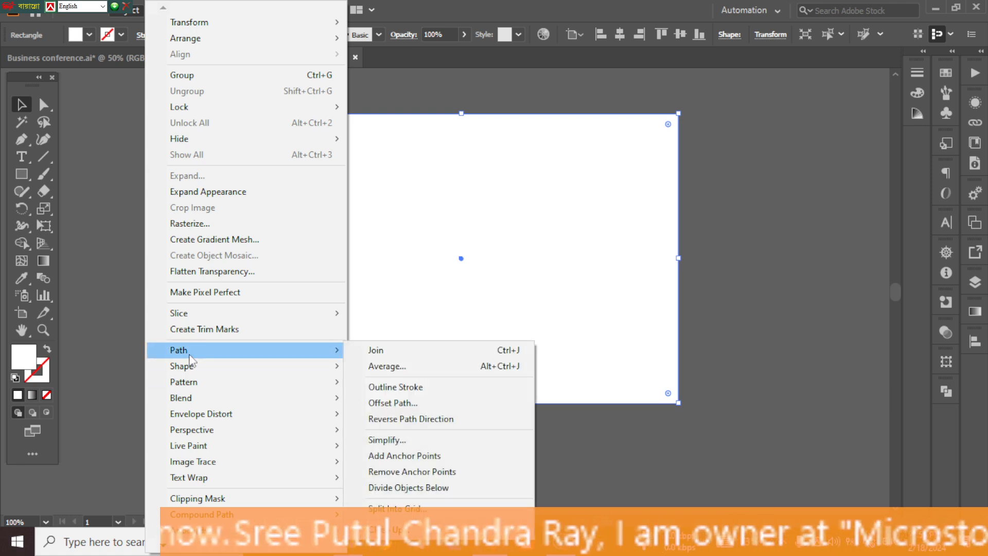
{"action": "left_click", "coordinate": [417, 404]}
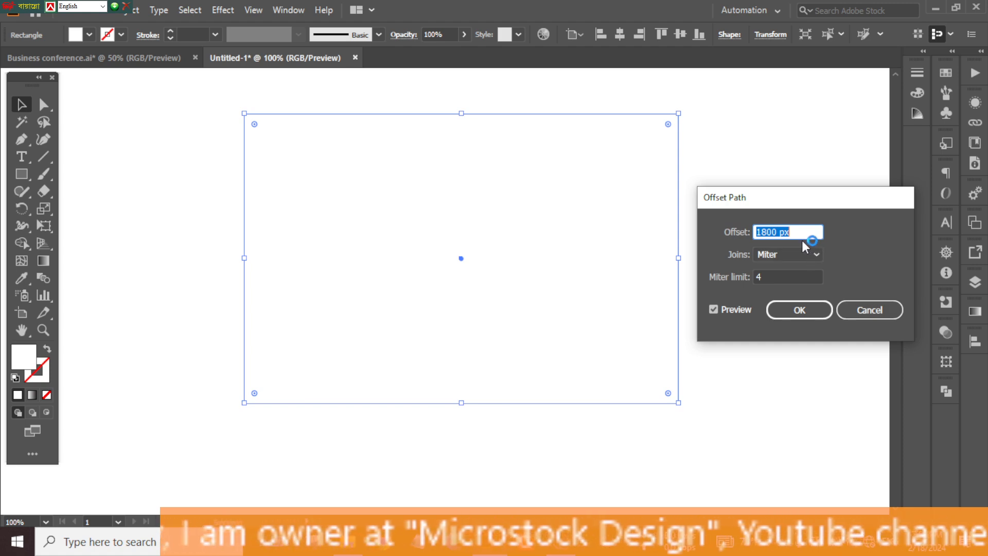
{"action": "type", "text": "25"}
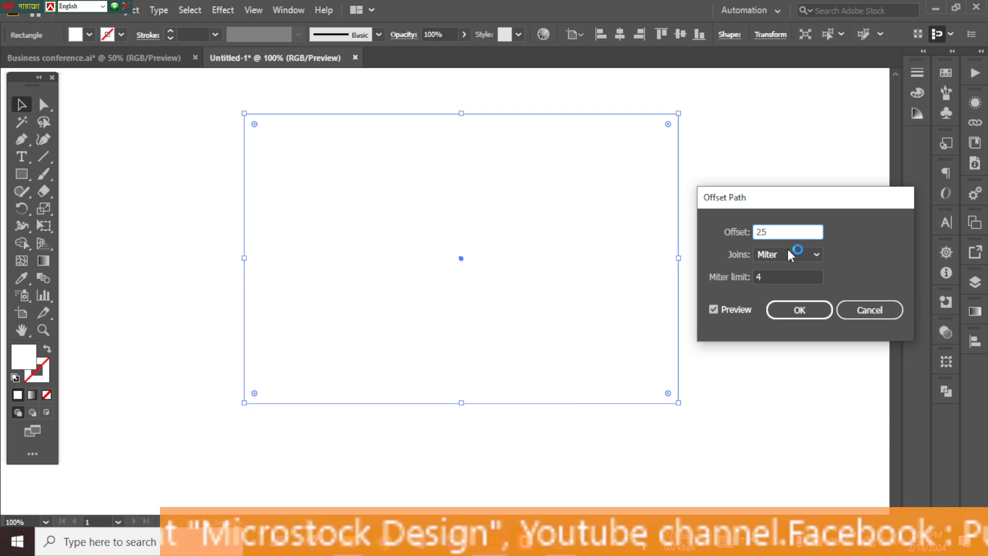
{"action": "left_click", "coordinate": [783, 311]}
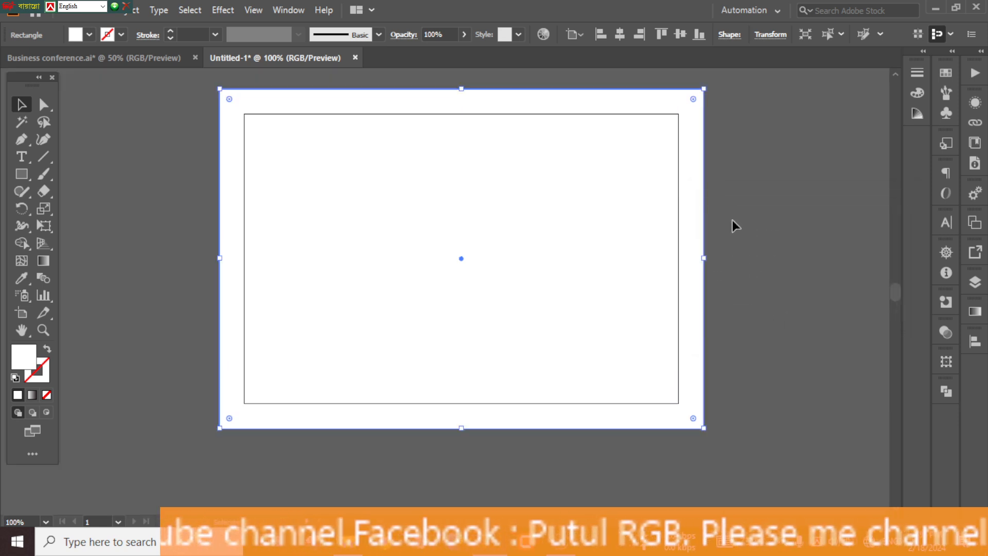
{"action": "key", "text": "ctrl"}
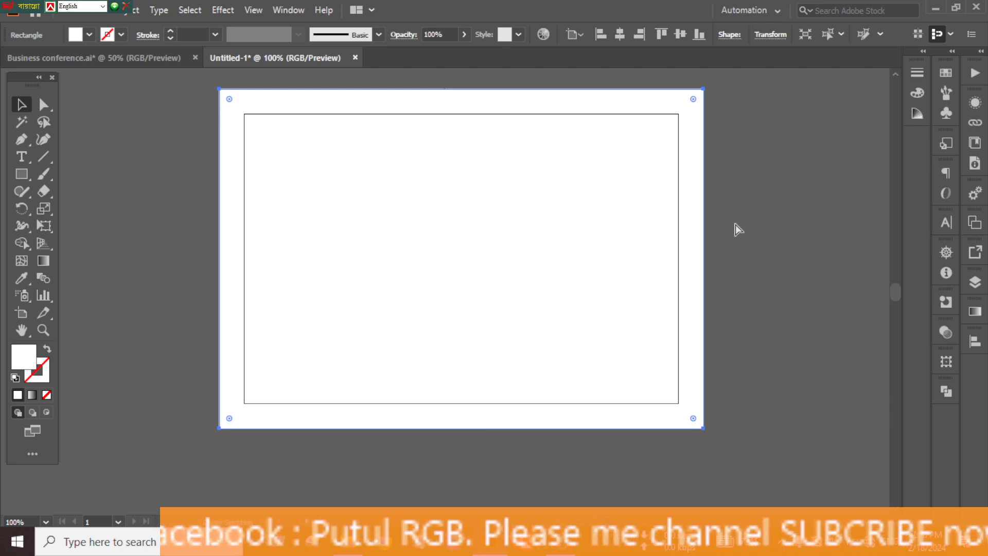
{"action": "left_click", "coordinate": [735, 224]}
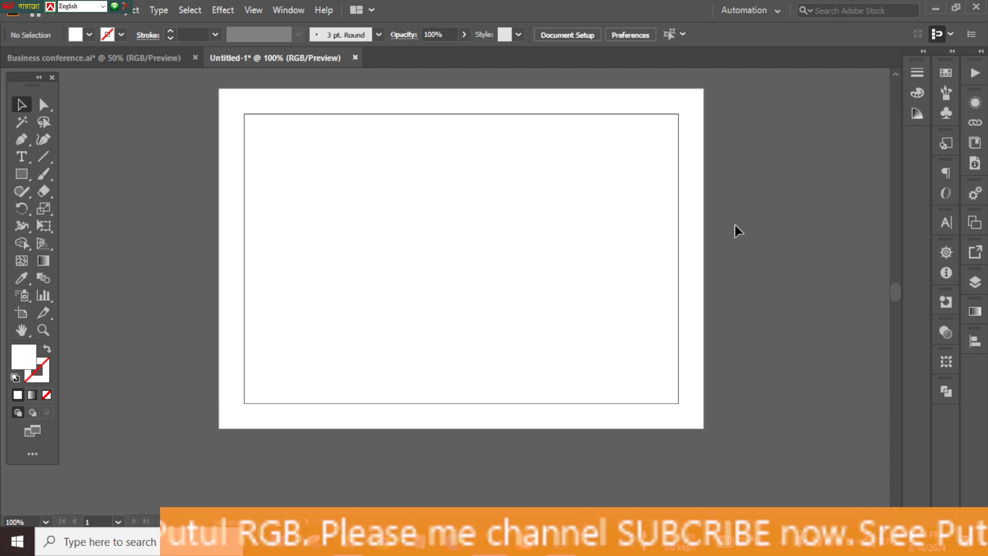
Delete the original rectangle inside the offset one.
{"action": "left_click", "coordinate": [618, 238]}
{"action": "key", "text": "Delete"}
{"action": "scroll", "coordinate": [446, 252], "scroll_direction": "down", "scroll_amount": 1}
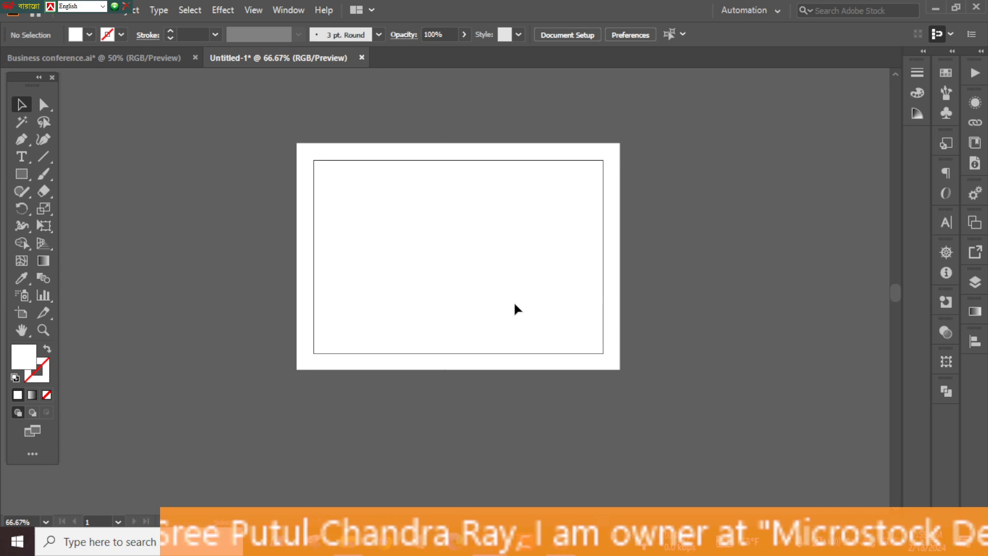
Copy the logo, 2035 Business Conference text, contact and slogan elements from Business conference.ai and paste them into Untitled-1.
{"action": "scroll", "coordinate": [452, 340], "scroll_direction": "up", "scroll_amount": 2}
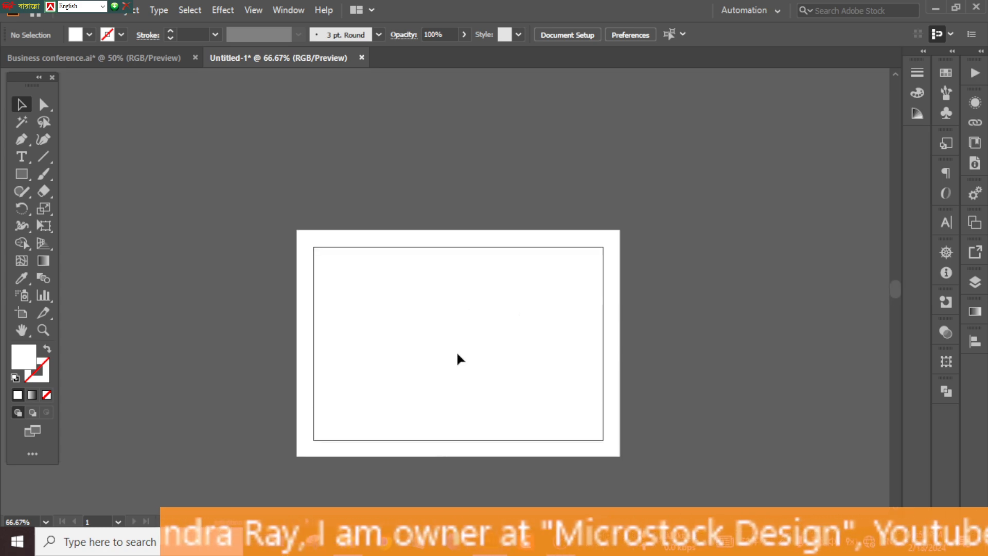
{"action": "scroll", "coordinate": [455, 351], "scroll_direction": "up", "scroll_amount": 3}
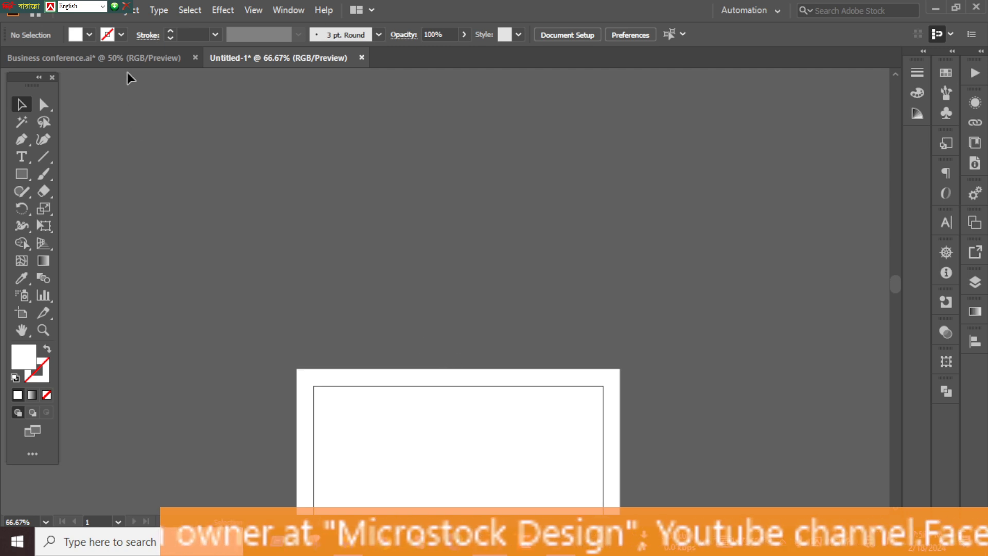
{"action": "left_click", "coordinate": [128, 58]}
{"action": "scroll", "coordinate": [348, 269], "scroll_direction": "down", "scroll_amount": 1}
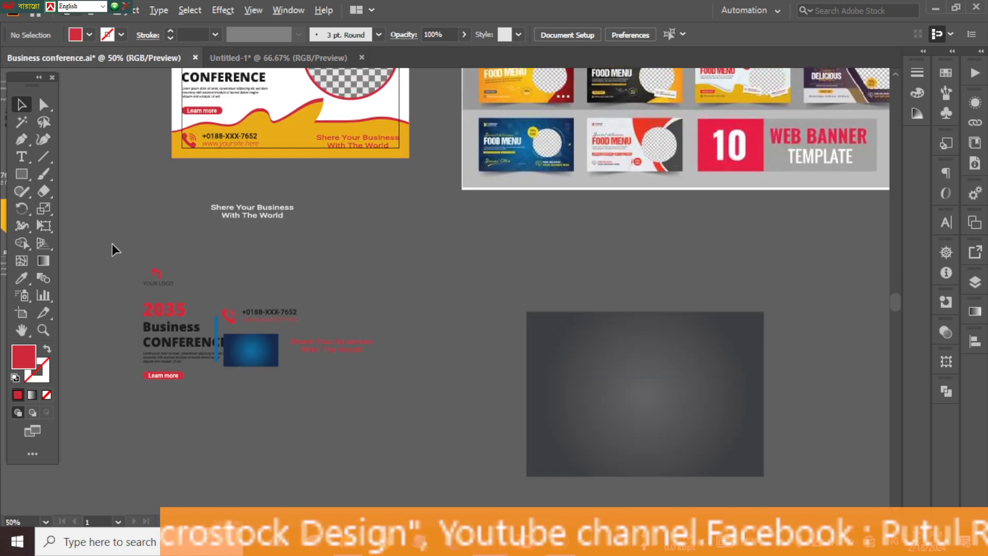
{"action": "left_click_drag", "start_coordinate": [113, 243], "coordinate": [455, 427]}
{"action": "key", "text": "ctrl+shift+o"}
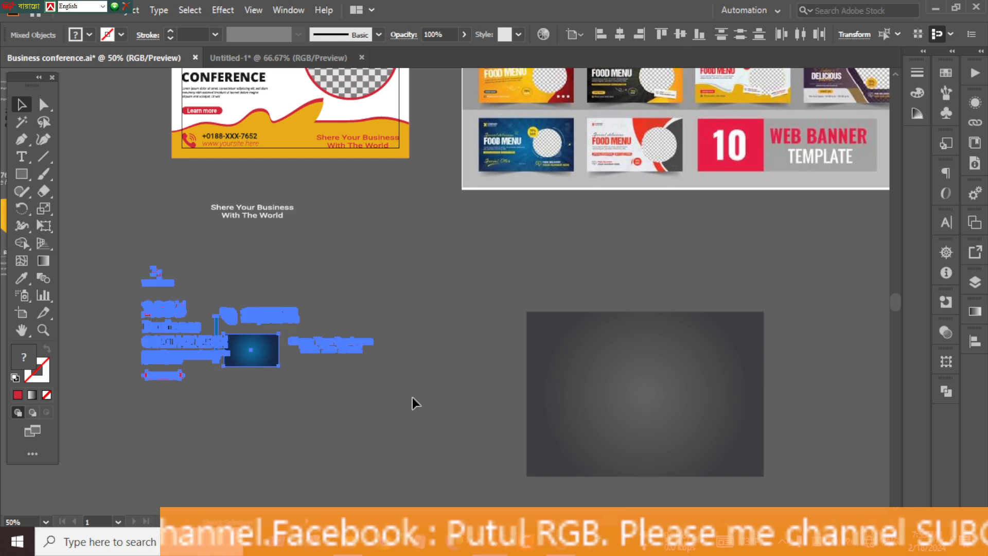
{"action": "key", "text": "Delete"}
{"action": "left_click", "coordinate": [299, 53]}
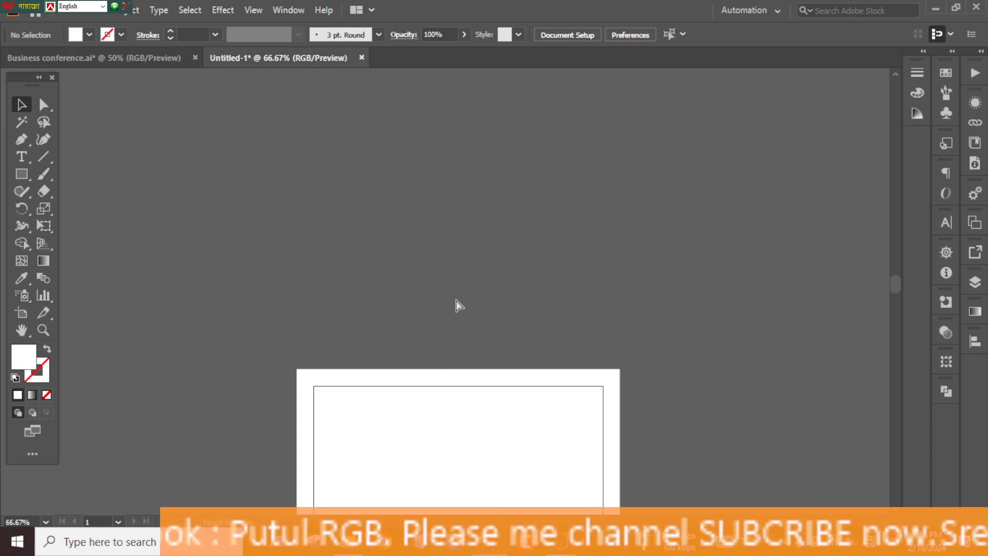
{"action": "key", "text": "ctrl+v"}
Move the pasted banner elements onto the empty canvas beside the artboard.
{"action": "left_click_drag", "start_coordinate": [426, 307], "coordinate": [257, 439]}
{"action": "scroll", "coordinate": [508, 330], "scroll_direction": "down", "scroll_amount": 3}
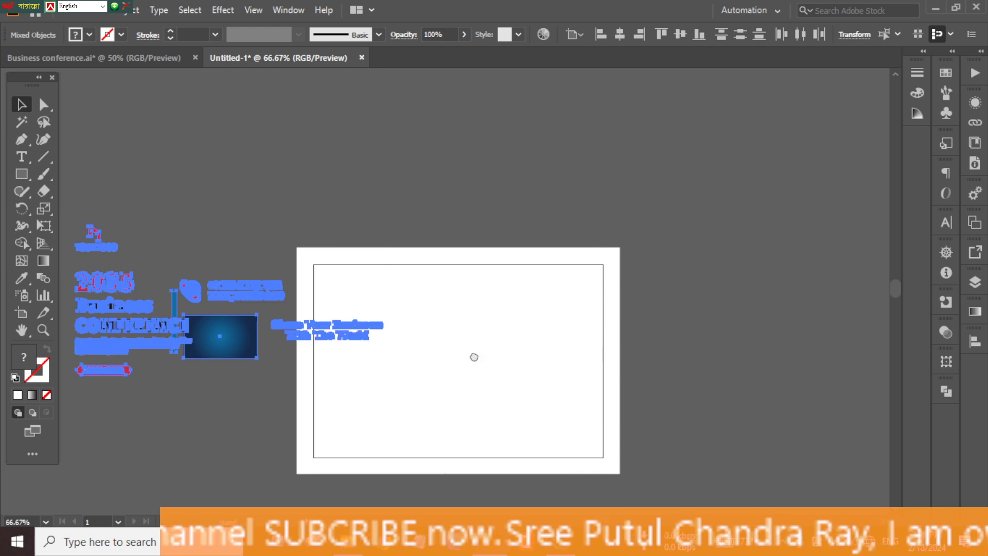
{"action": "left_click_drag", "start_coordinate": [507, 358], "coordinate": [708, 262]}
{"action": "left_click_drag", "start_coordinate": [496, 241], "coordinate": [309, 287]}
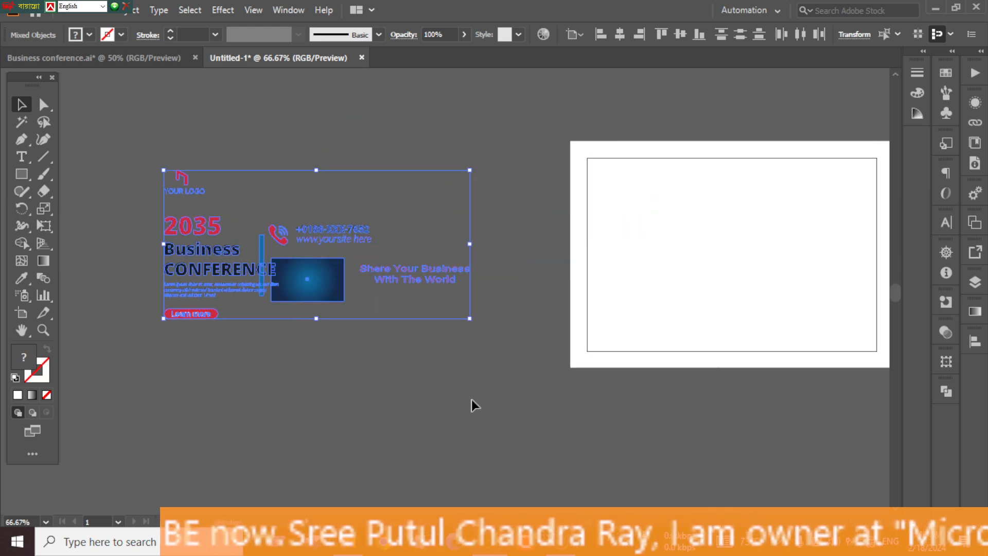
{"action": "left_click", "coordinate": [470, 401]}
Draw a tall, narrow rectangle with the blue bar's fill and no stroke, and place it above the artboard.
{"action": "scroll", "coordinate": [467, 398], "scroll_direction": "up", "scroll_amount": 3}
{"action": "left_click", "coordinate": [262, 343]}
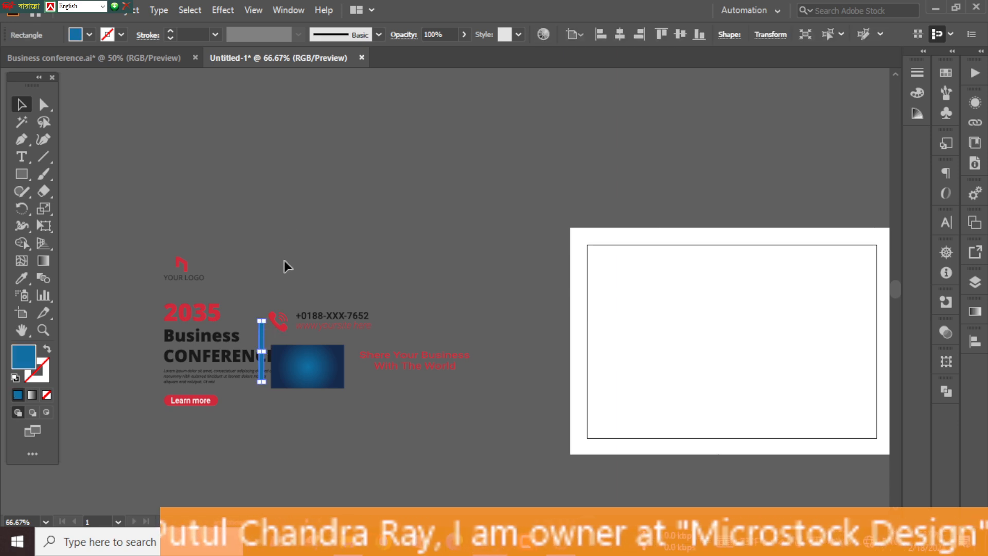
{"action": "left_click", "coordinate": [290, 219]}
{"action": "key", "text": "m"}
{"action": "scroll", "coordinate": [346, 230], "scroll_direction": "up", "scroll_amount": 2}
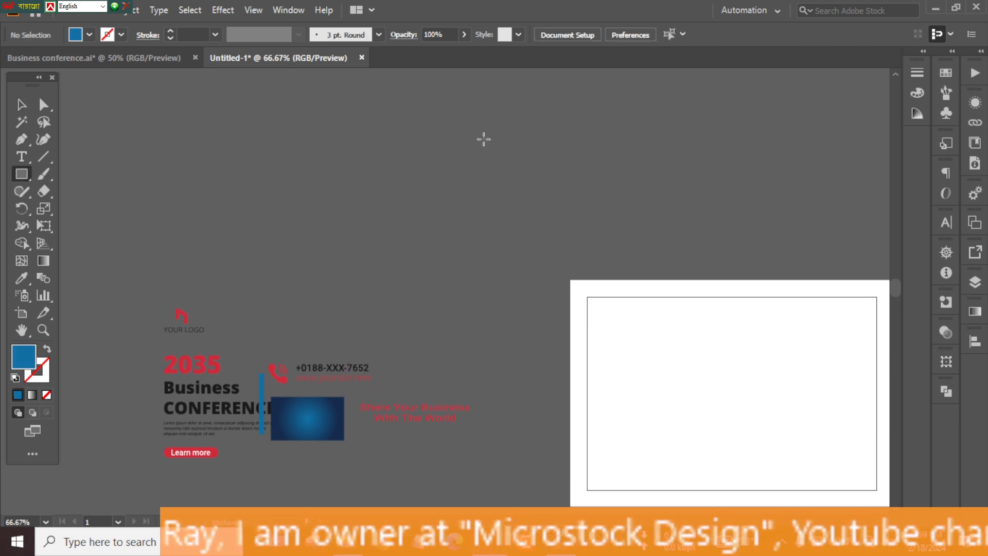
{"action": "left_click_drag", "start_coordinate": [477, 135], "coordinate": [214, 406]}
{"action": "key", "text": "v"}
{"action": "left_click_drag", "start_coordinate": [177, 375], "coordinate": [444, 211]}
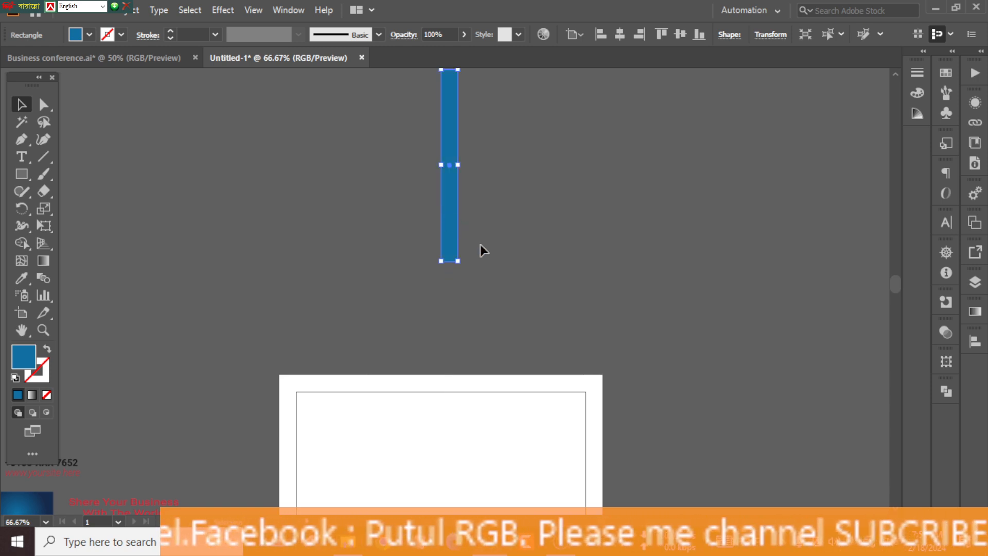
Taper the blue rectangle into a spike by adding an anchor at its lower edge's midpoint and removing both lower corner anchors.
{"action": "key", "text": "p"}
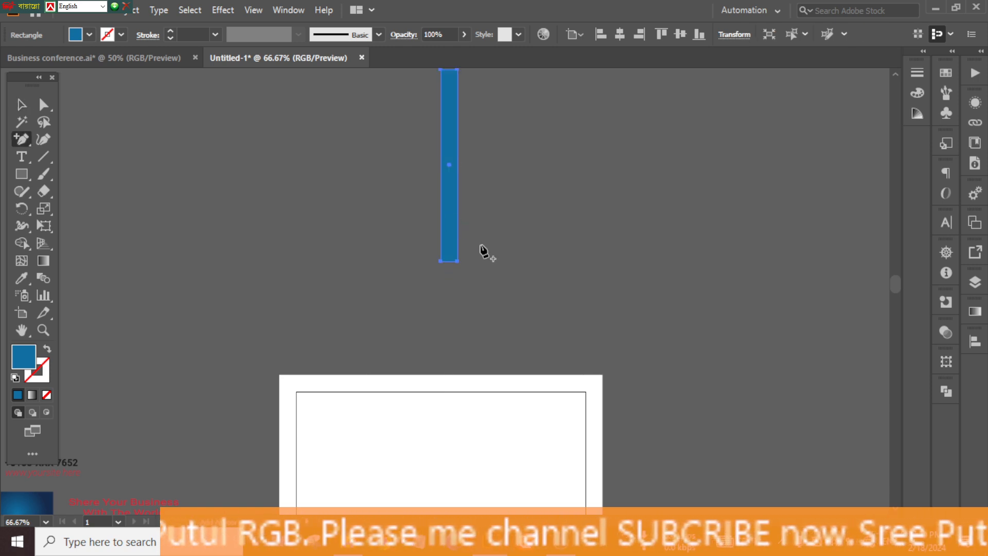
{"action": "scroll", "coordinate": [454, 270], "scroll_direction": "up", "scroll_amount": 1}
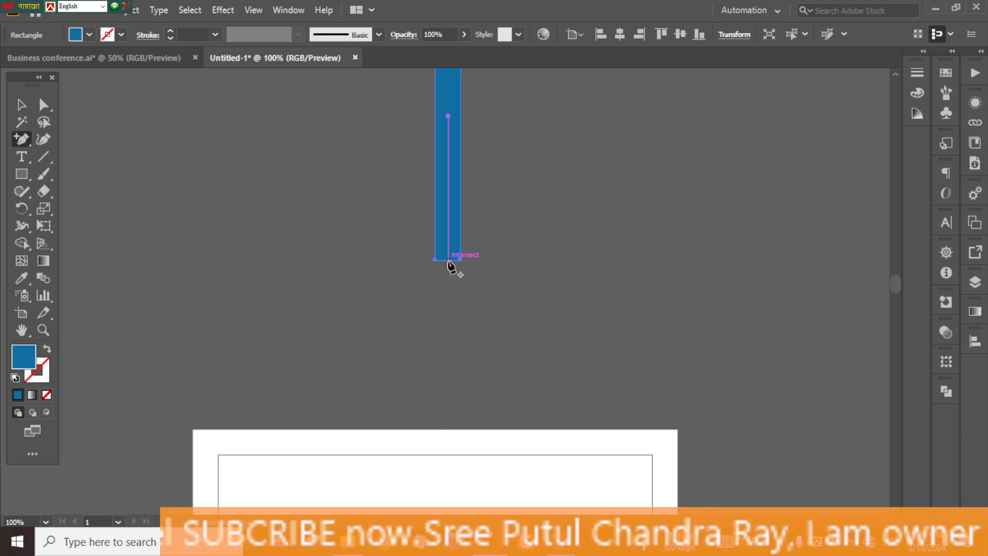
{"action": "left_click", "coordinate": [448, 260]}
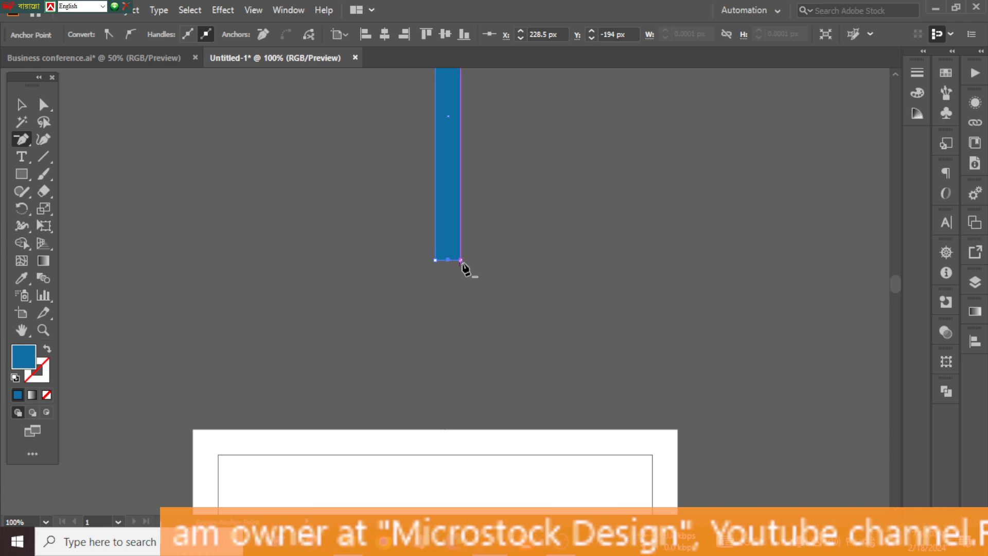
{"action": "left_click", "coordinate": [461, 260]}
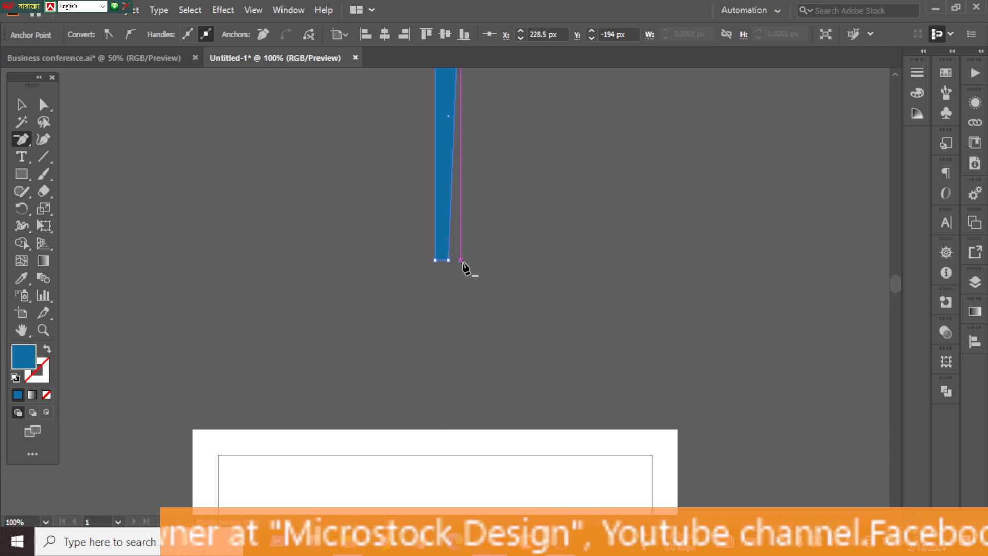
{"action": "left_click", "coordinate": [435, 260]}
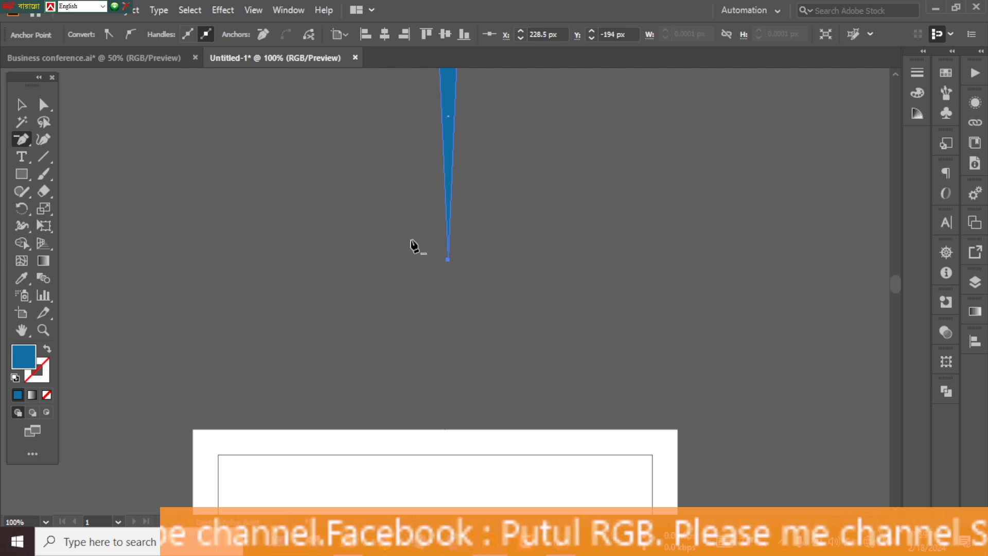
{"action": "key", "text": "v"}
{"action": "left_click", "coordinate": [545, 250]}
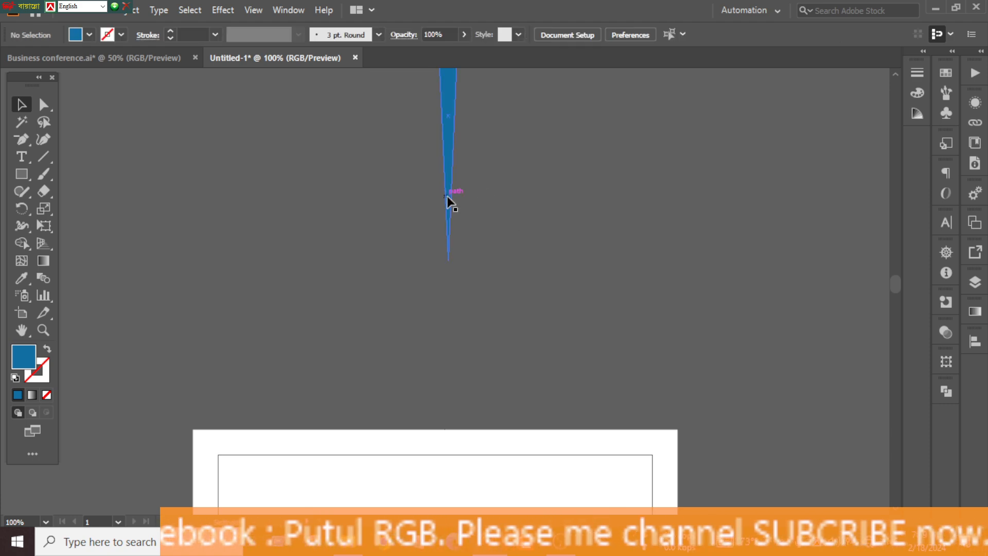
Move the blue spike slightly upward and create a copy rotated 15° around a point just below its tip.
{"action": "left_click_drag", "start_coordinate": [447, 196], "coordinate": [459, 129]}
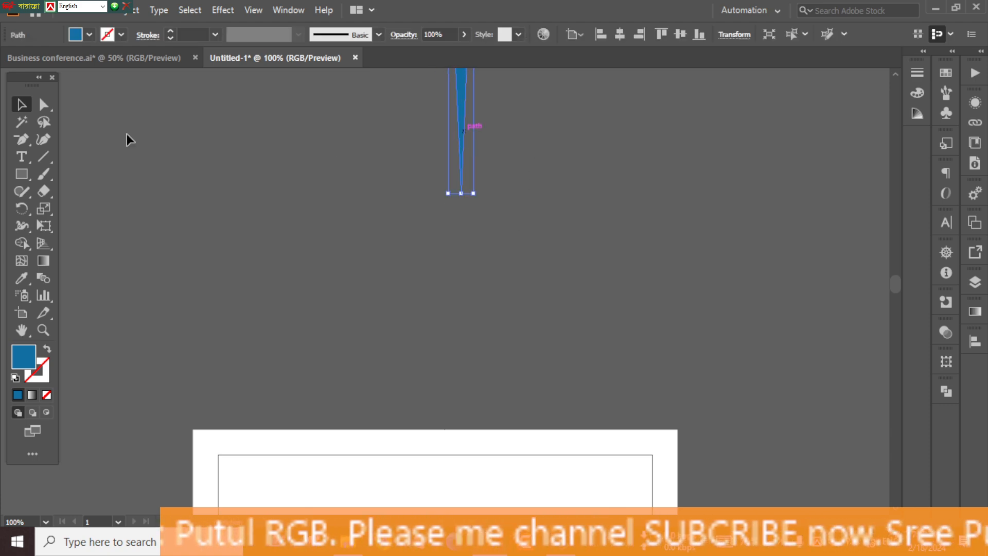
{"action": "left_click", "coordinate": [21, 208]}
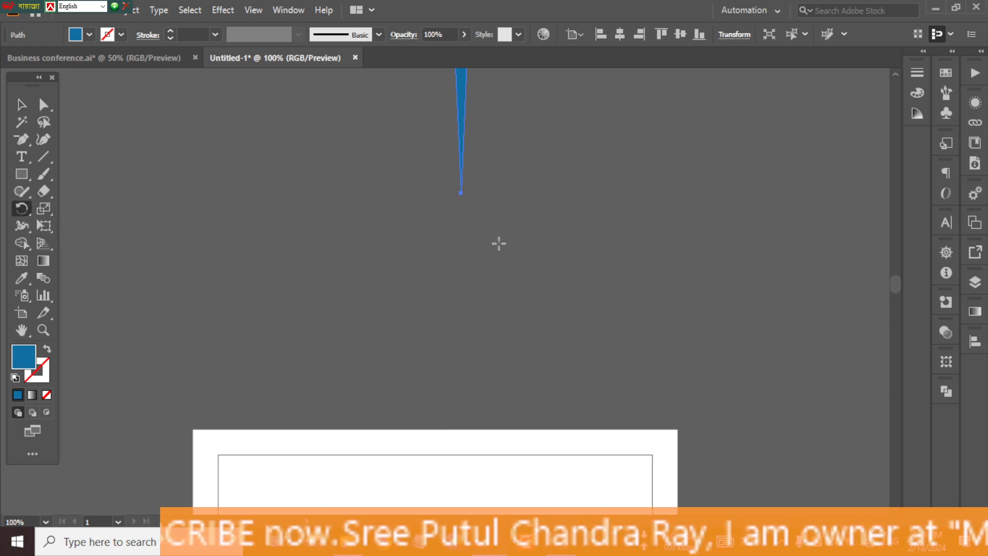
{"action": "left_click", "coordinate": [463, 206]}
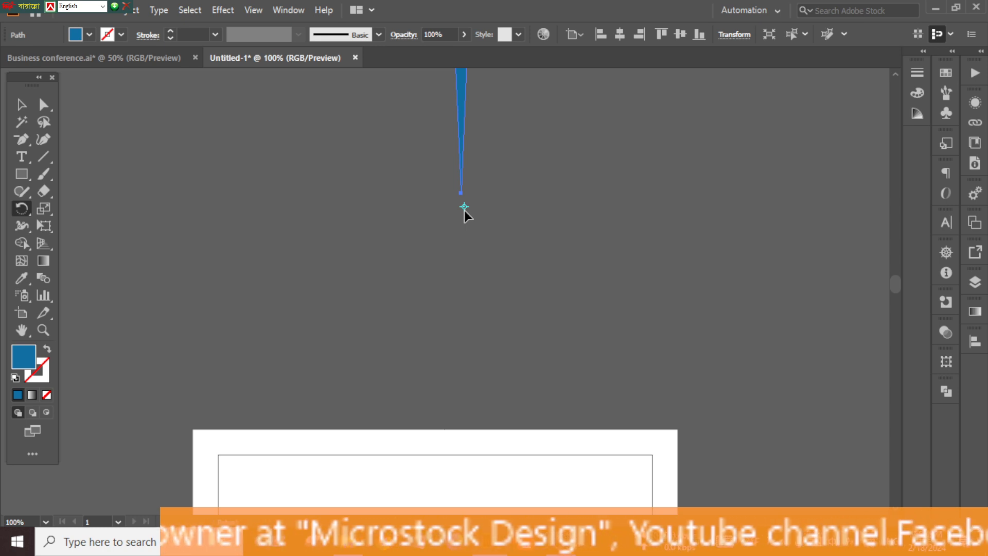
{"action": "key", "text": "alt"}
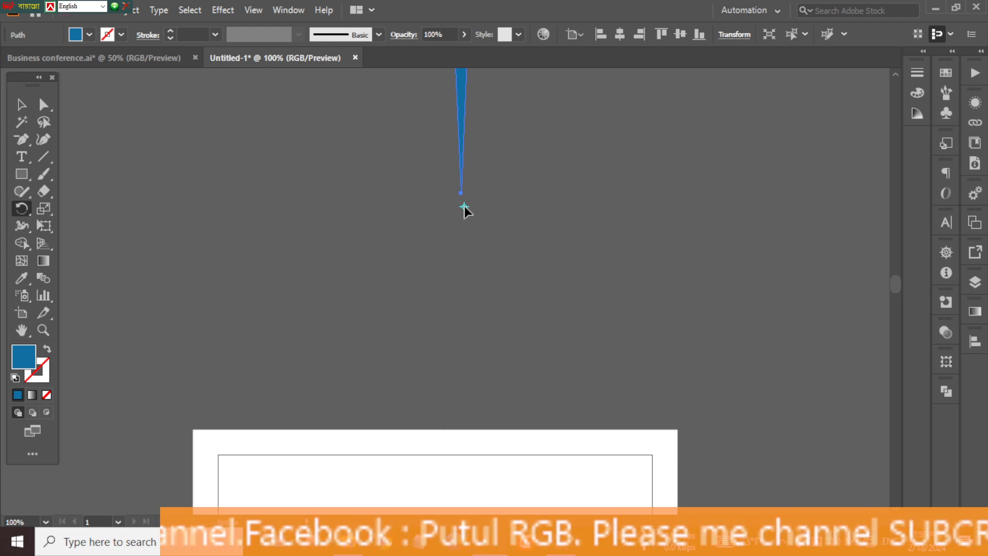
{"action": "key", "text": "alt"}
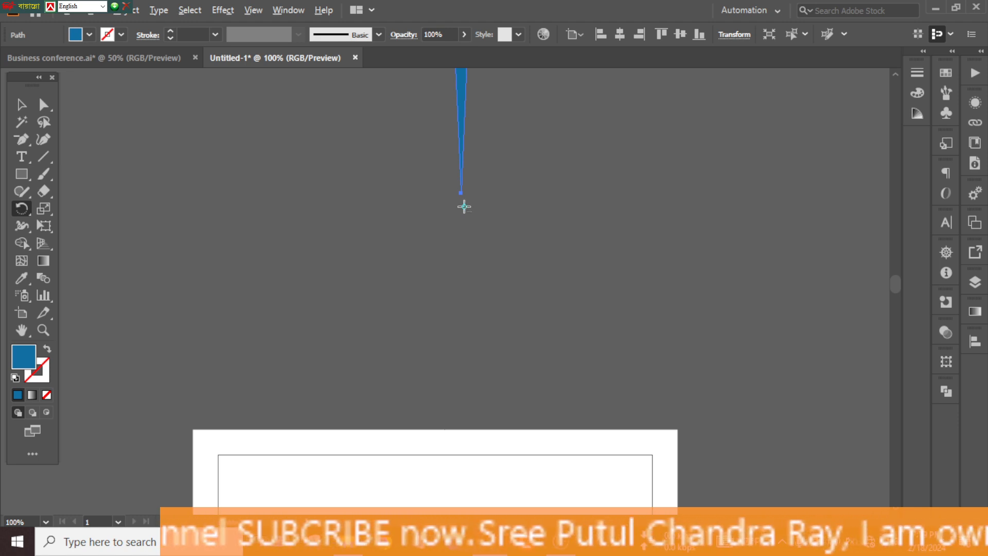
{"action": "left_click", "coordinate": [463, 207], "text": "alt"}
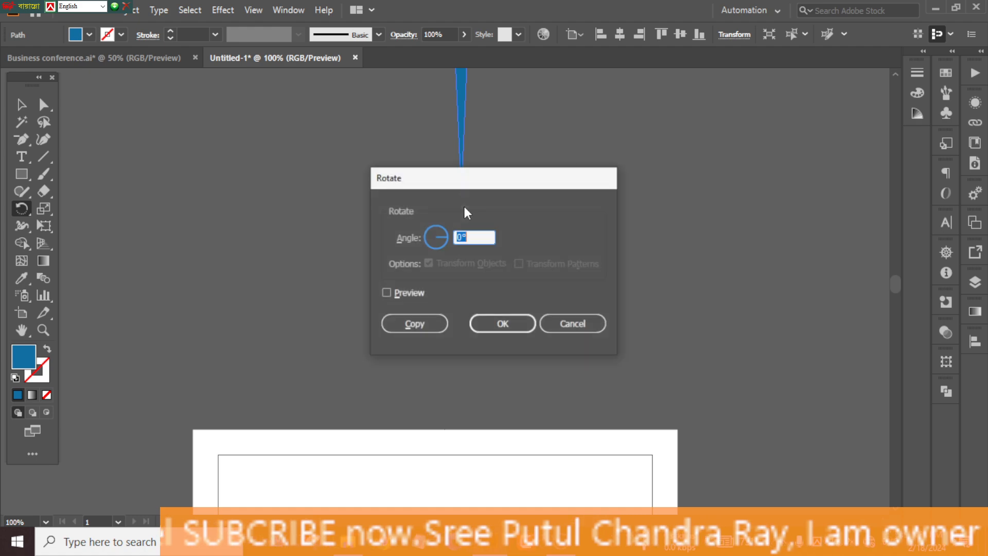
{"action": "left_click", "coordinate": [387, 292]}
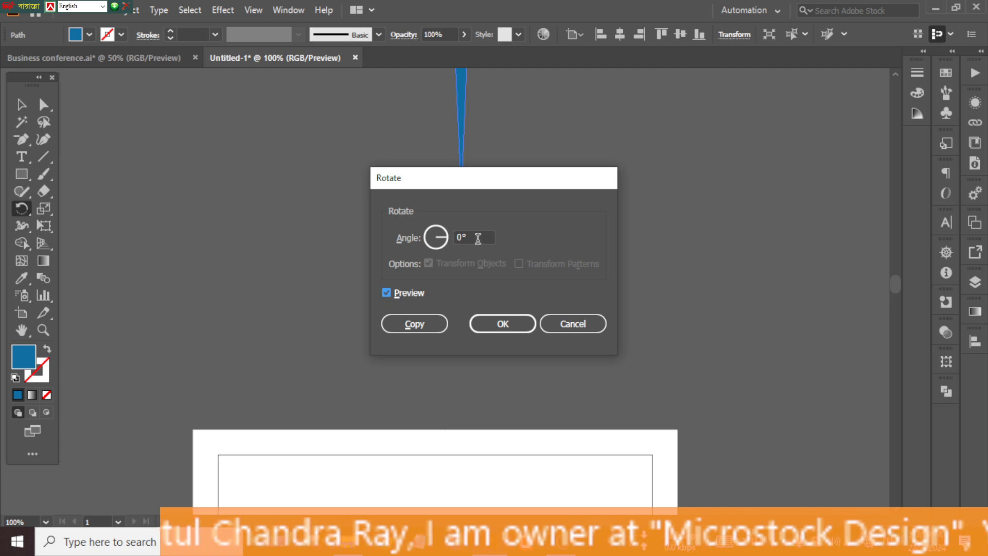
{"action": "type", "text": "15"}
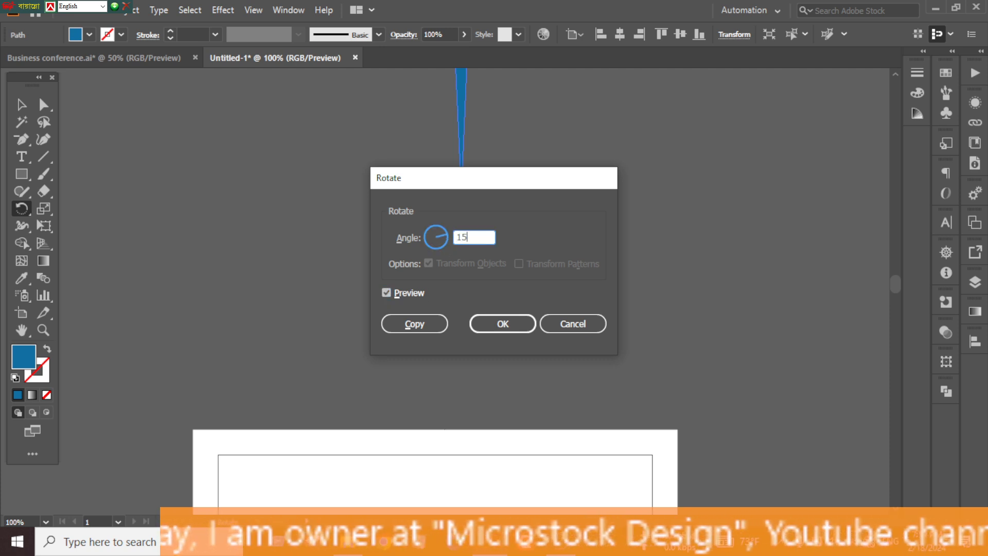
{"action": "left_click", "coordinate": [387, 291]}
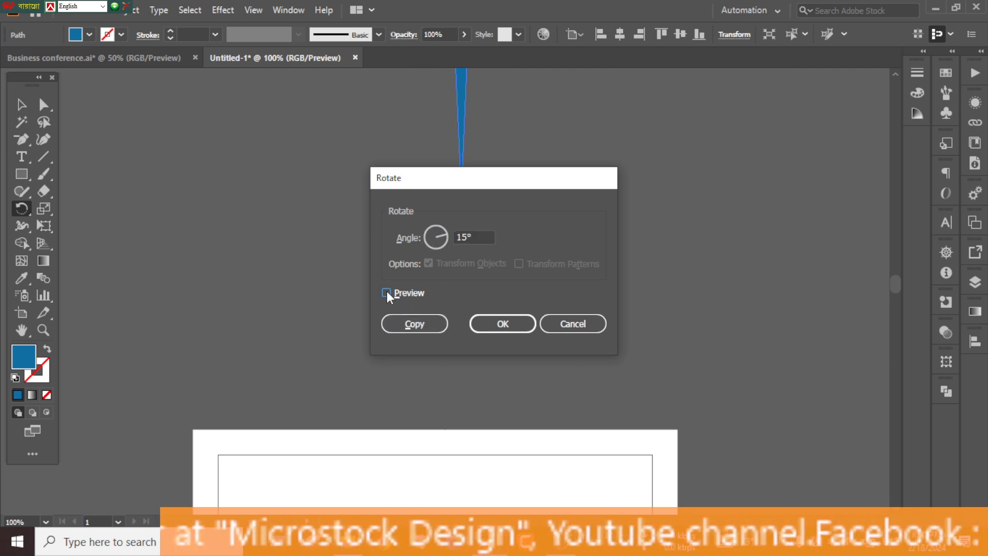
{"action": "left_click", "coordinate": [387, 291]}
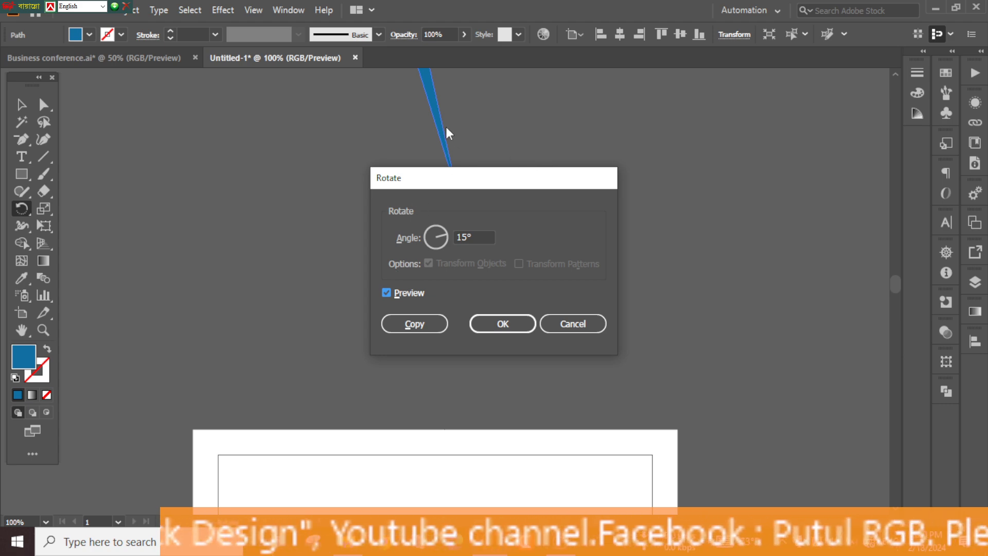
{"action": "left_click", "coordinate": [430, 329]}
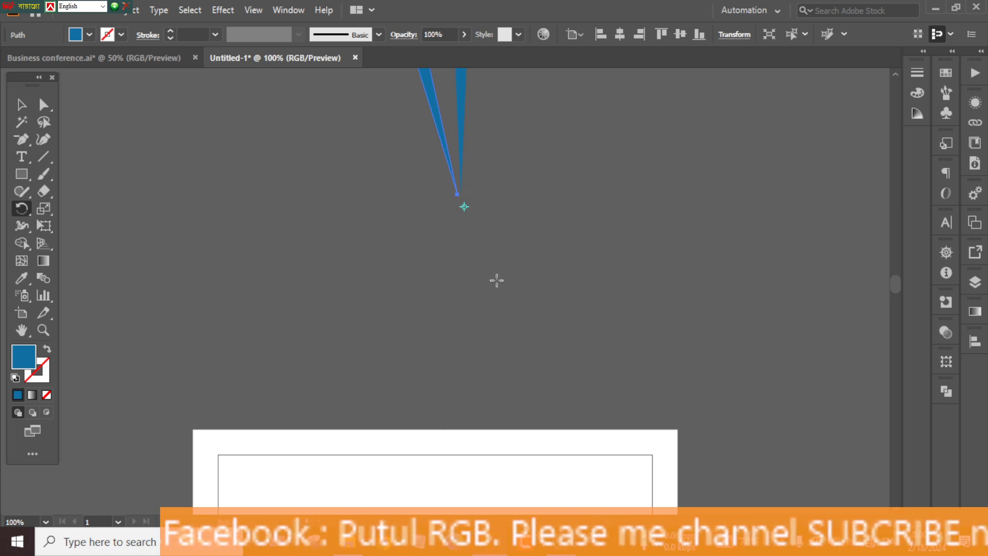
Repeat the 15° rotated copy of the blue spike until the spikes form a full circle.
{"action": "key", "text": "ctrl+d"}
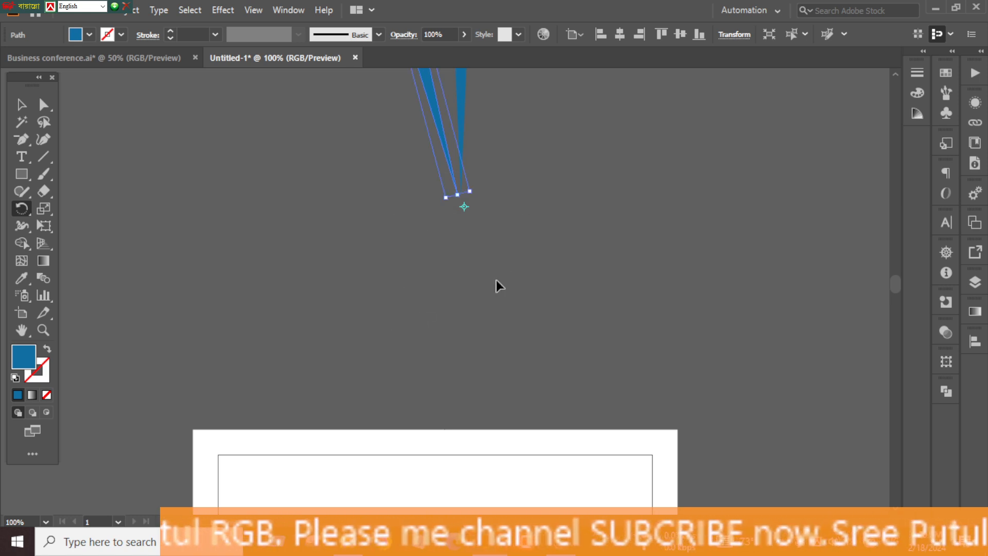
{"action": "key", "text": "ctrl+d"}
{"action": "key", "text": "ctrl+d"}
{"action": "key", "text": "ctrl+d"}
{"action": "key", "text": "ctrl+d"}
{"action": "key", "text": "ctrl+d"}
{"action": "key", "text": "ctrl+d"}
{"action": "key", "text": "ctrl+d"}
{"action": "key", "text": "ctrl+d"}
{"action": "key", "text": "ctrl+d"}
{"action": "key", "text": "ctrl+d"}
{"action": "key", "text": "ctrl+d"}
{"action": "key", "text": "ctrl+d"}
{"action": "key", "text": "ctrl+d"}
{"action": "key", "text": "ctrl+d"}
{"action": "key", "text": "ctrl+d"}
{"action": "key", "text": "ctrl+d"}
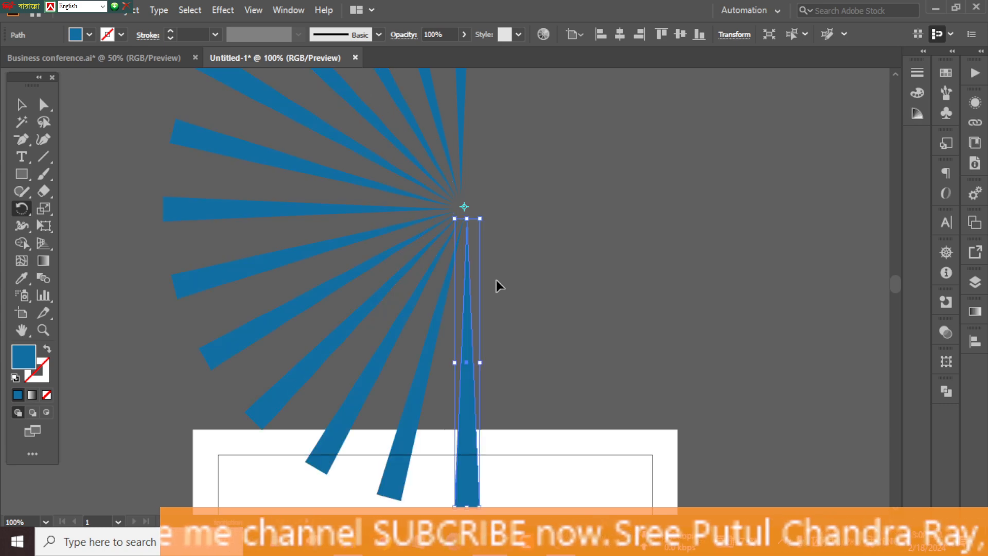
{"action": "key", "text": "ctrl+d"}
{"action": "key", "text": "ctrl+d"}
{"action": "key", "text": "ctrl+d"}
{"action": "key", "text": "ctrl+d"}
{"action": "key", "text": "ctrl+d"}
{"action": "key", "text": "ctrl+d"}
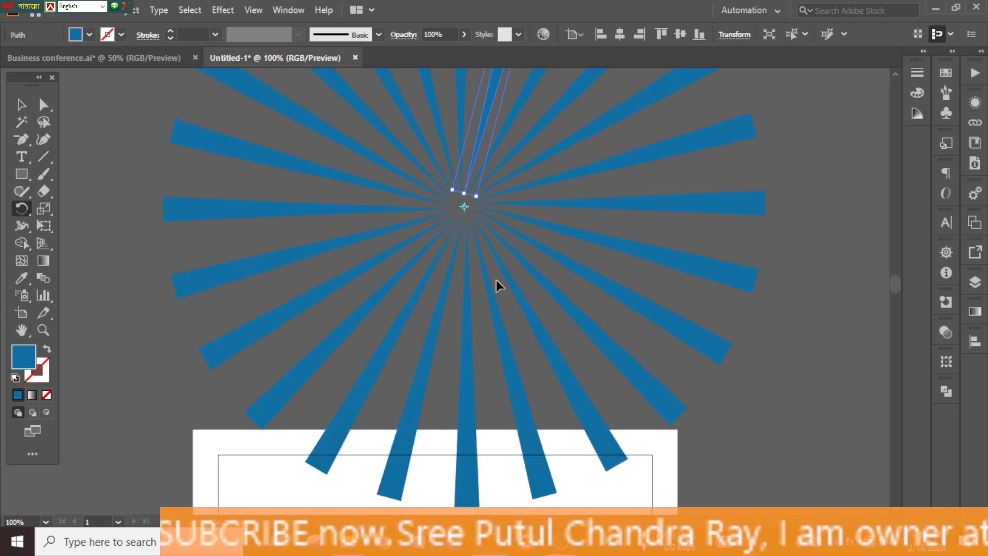
Select all the blue spikes of the radial pattern and group them.
{"action": "left_click", "coordinate": [21, 106]}
{"action": "left_click", "coordinate": [139, 196]}
{"action": "key", "text": "ctrl+minus"}
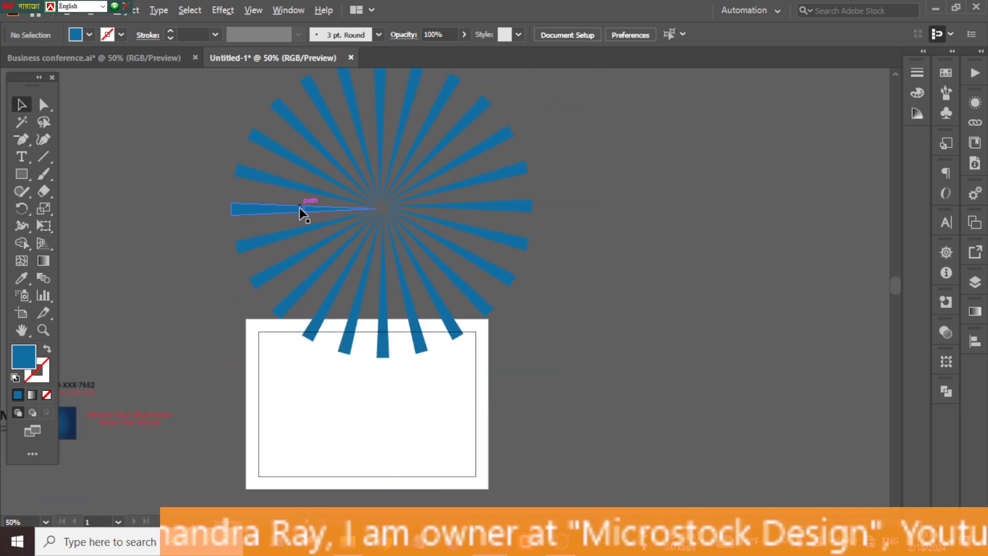
{"action": "left_click_drag", "start_coordinate": [192, 141], "coordinate": [483, 239]}
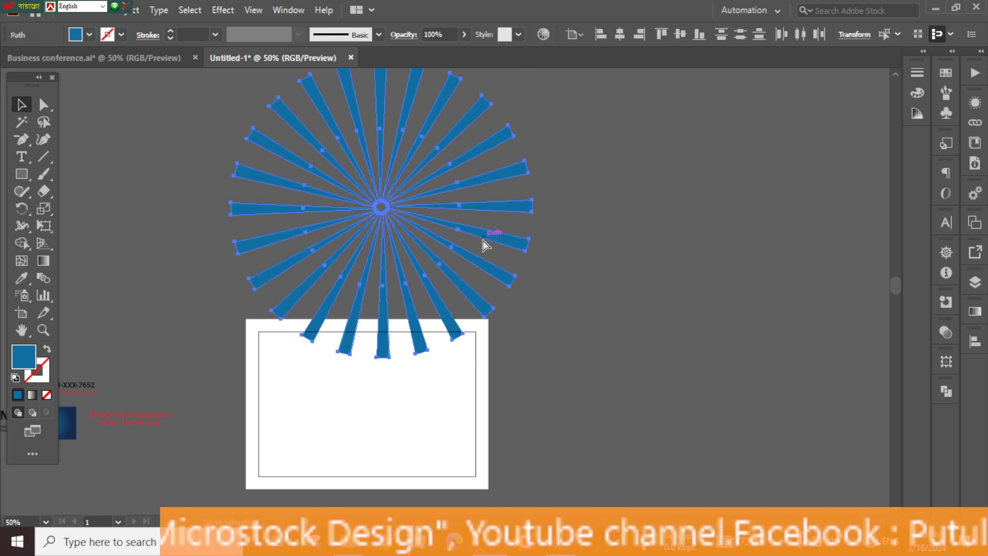
{"action": "key", "text": "ctrl+g"}
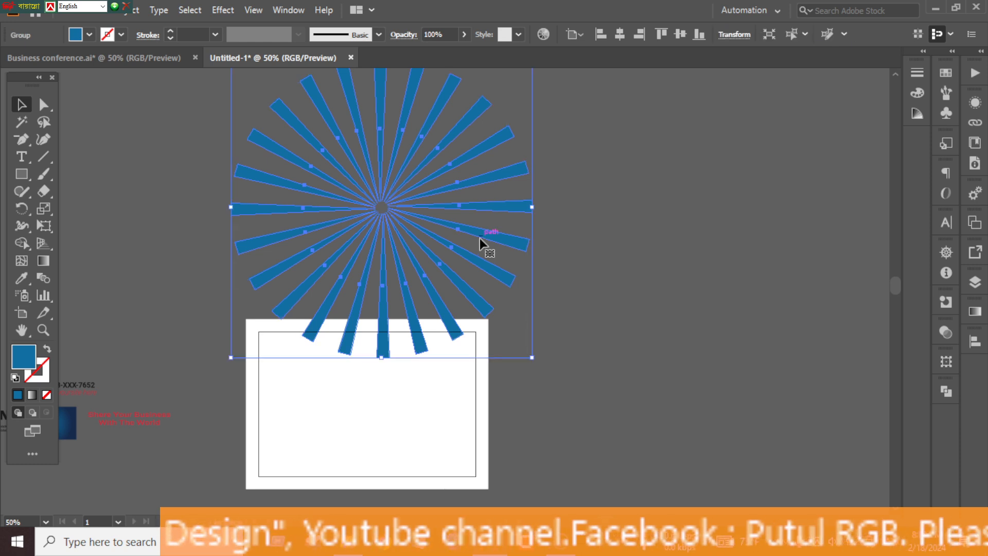
{"action": "left_click", "coordinate": [593, 216]}
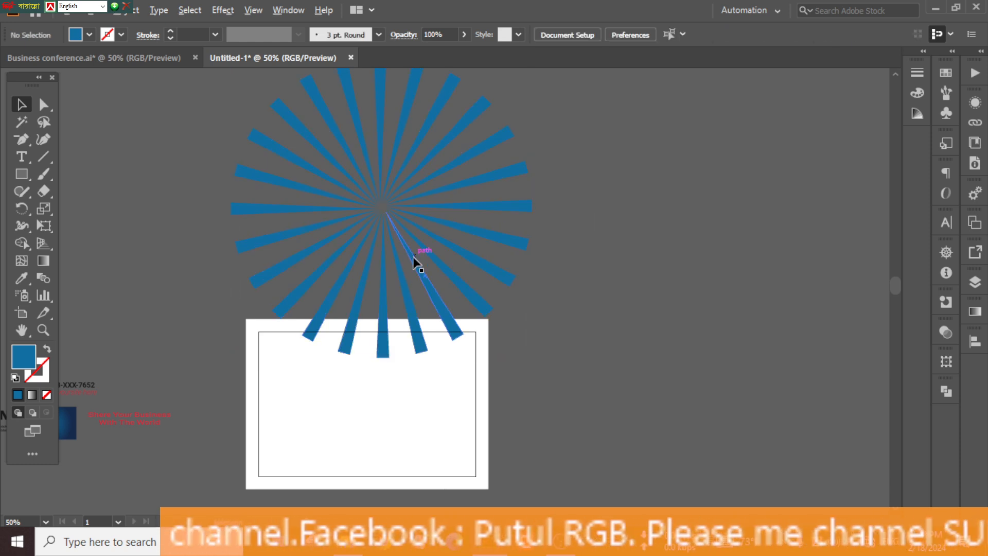
Move the grouped spike pattern up and to the left, clear of the artboard.
{"action": "left_click_drag", "start_coordinate": [416, 264], "coordinate": [372, 198]}
{"action": "scroll", "coordinate": [509, 286], "scroll_direction": "down", "scroll_amount": 2}
{"action": "left_click", "coordinate": [591, 302]}
{"action": "scroll", "coordinate": [468, 333], "scroll_direction": "up", "scroll_amount": 1}
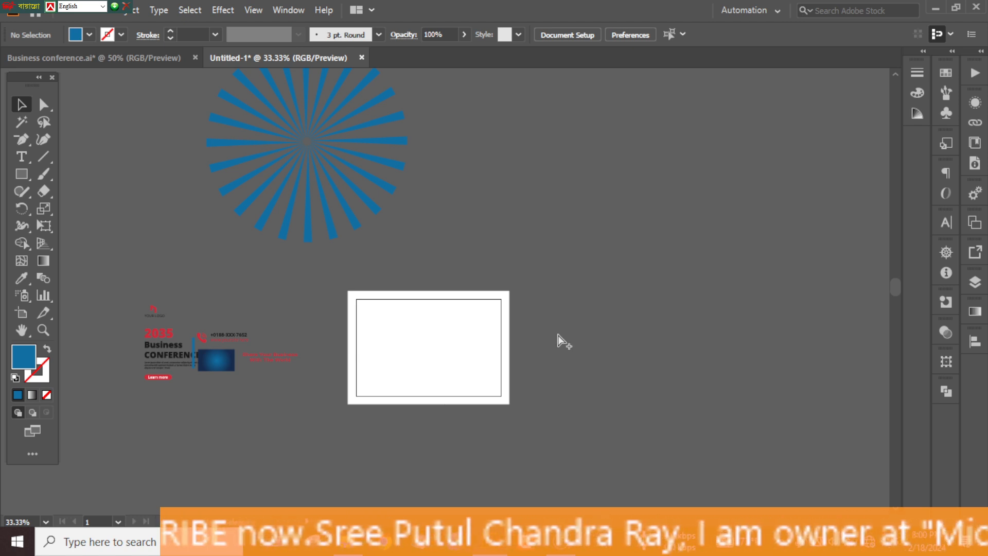
Fill the white background rectangle with the radial blue gradient sampled from the small gradient rectangle among the pasted elements.
{"action": "key", "text": "ctrl+a"}
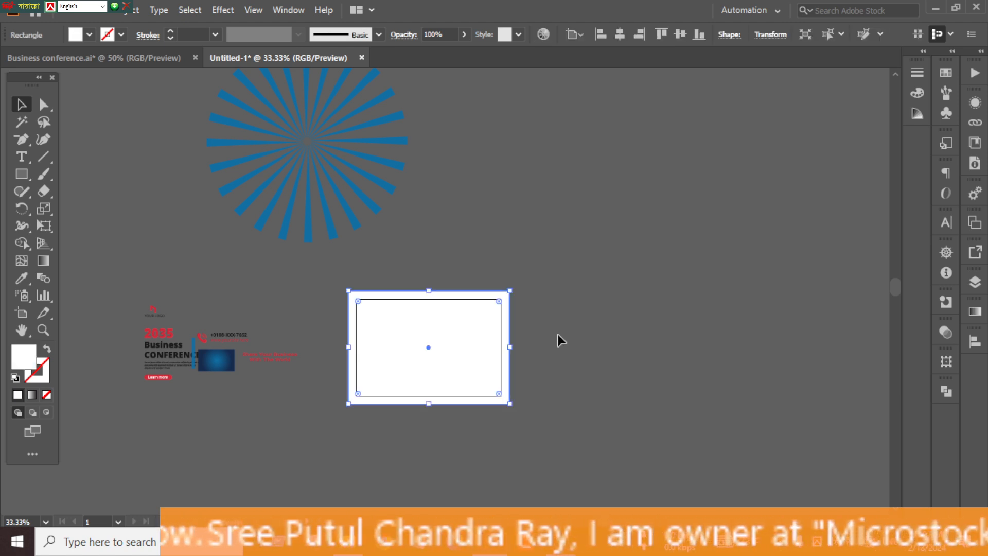
{"action": "left_click", "coordinate": [553, 301]}
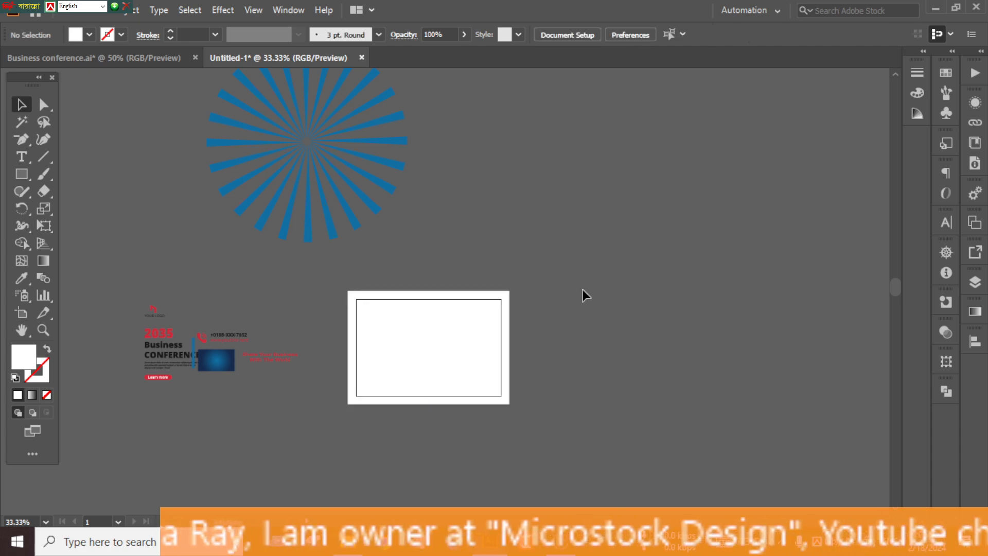
{"action": "left_click", "coordinate": [397, 383]}
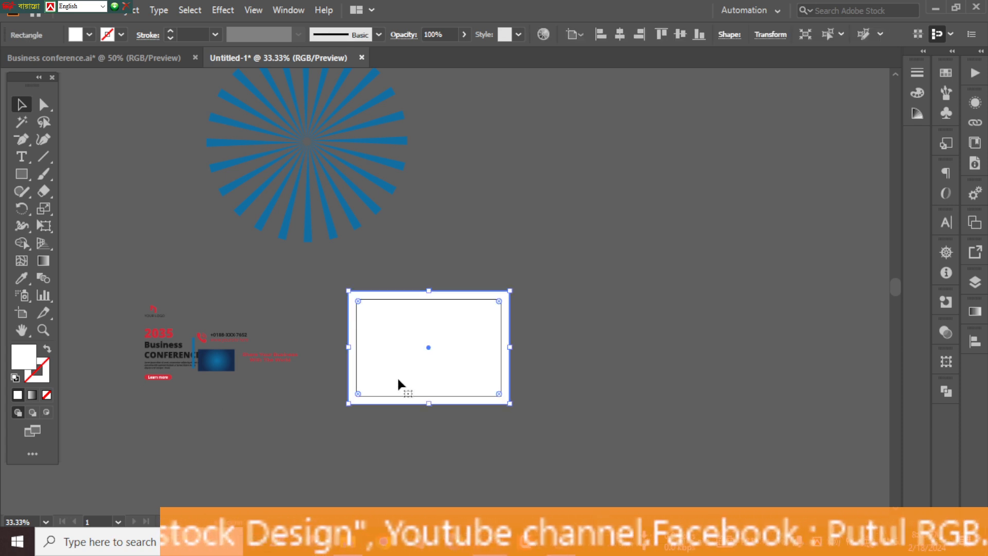
{"action": "left_click", "coordinate": [20, 279]}
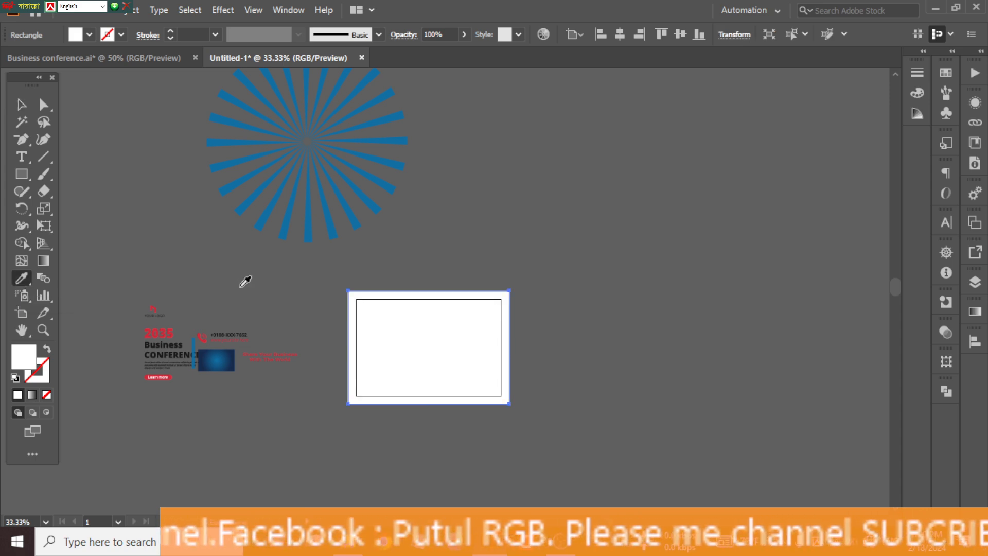
{"action": "left_click", "coordinate": [220, 357]}
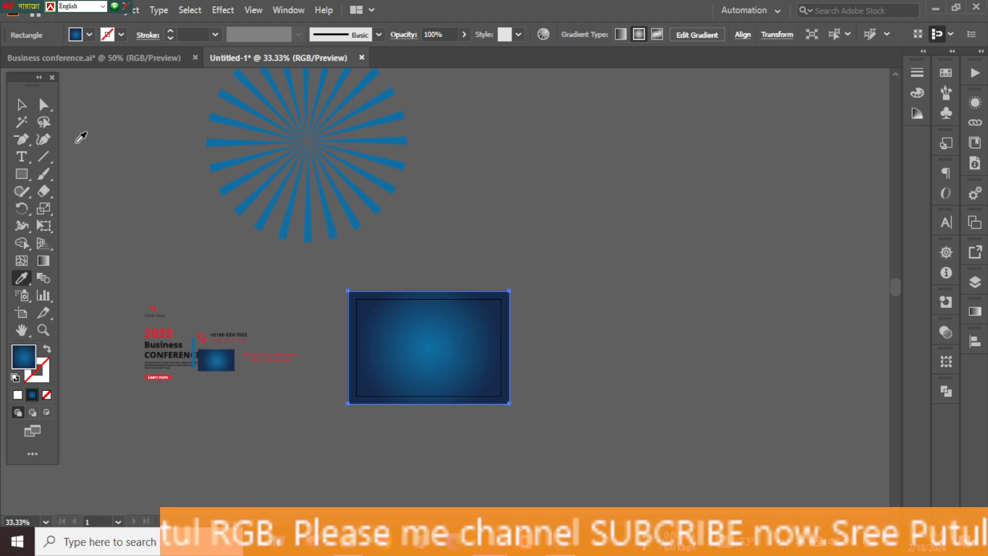
{"action": "left_click", "coordinate": [21, 105]}
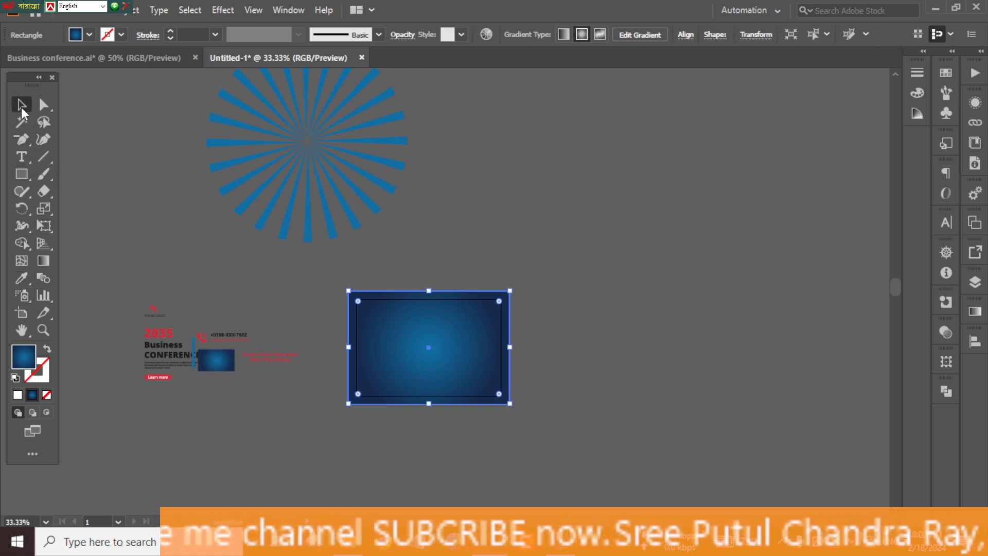
Enlarge the background's radial gradient so that its circle extends beyond the rectangle's corners.
{"action": "left_click", "coordinate": [40, 263]}
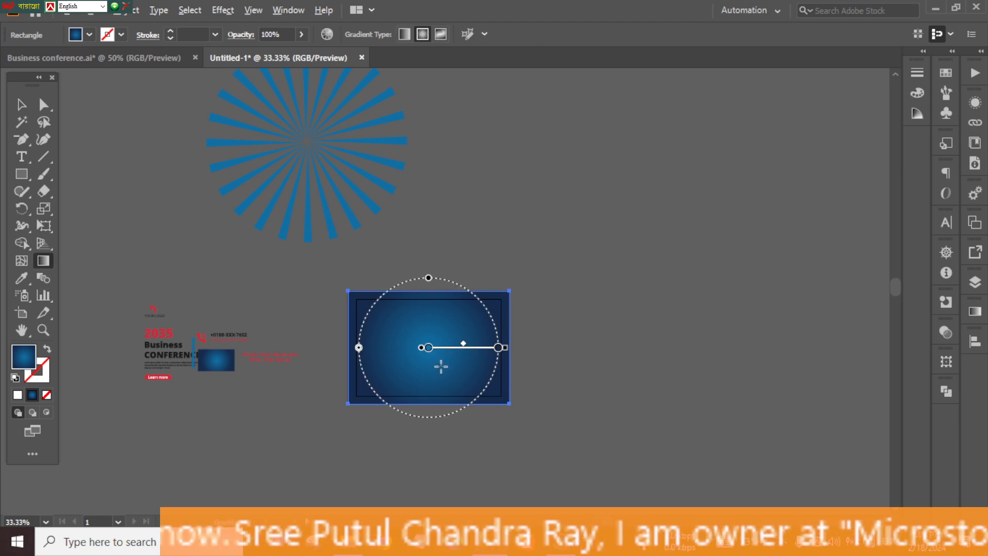
{"action": "scroll", "coordinate": [441, 348], "scroll_direction": "up", "scroll_amount": 2}
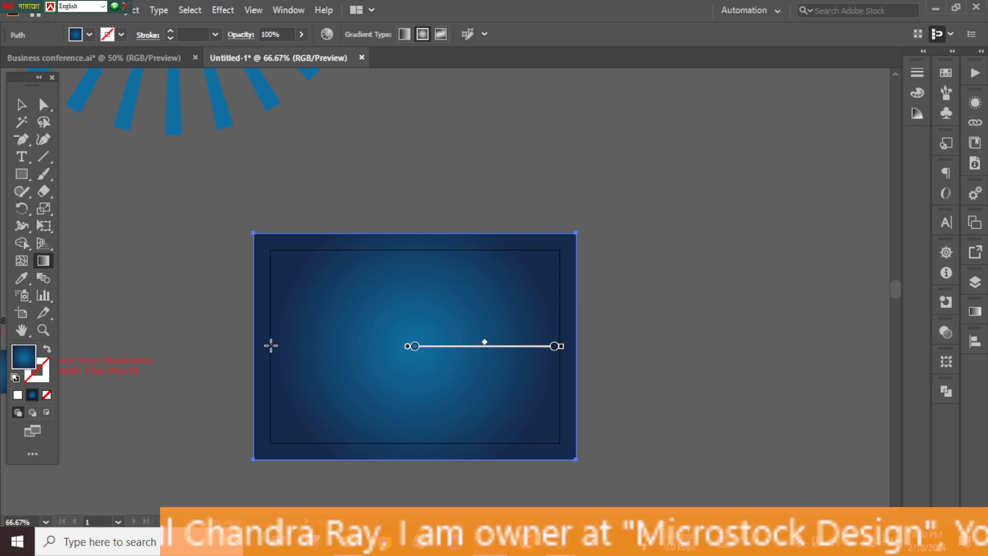
{"action": "left_click_drag", "start_coordinate": [273, 346], "coordinate": [210, 347]}
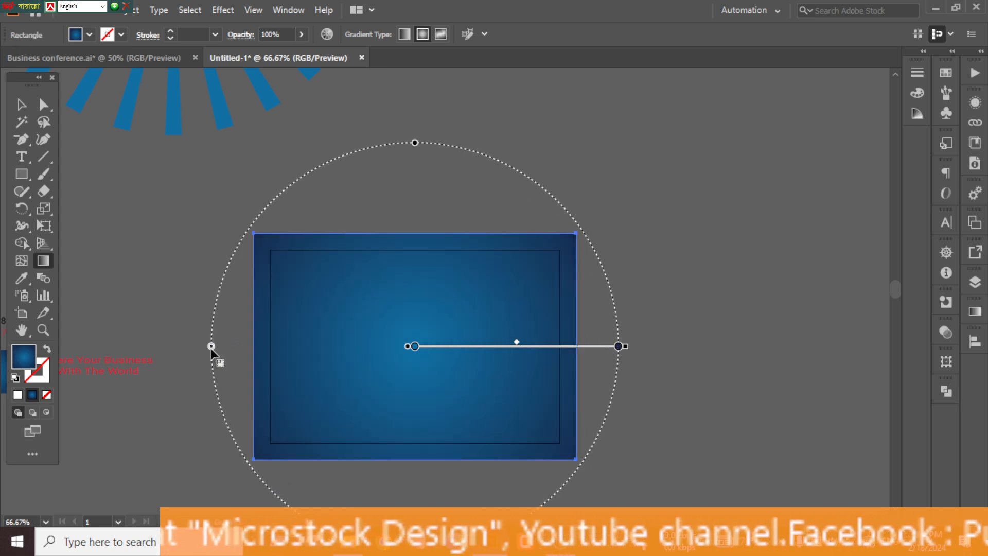
{"action": "key", "text": "v"}
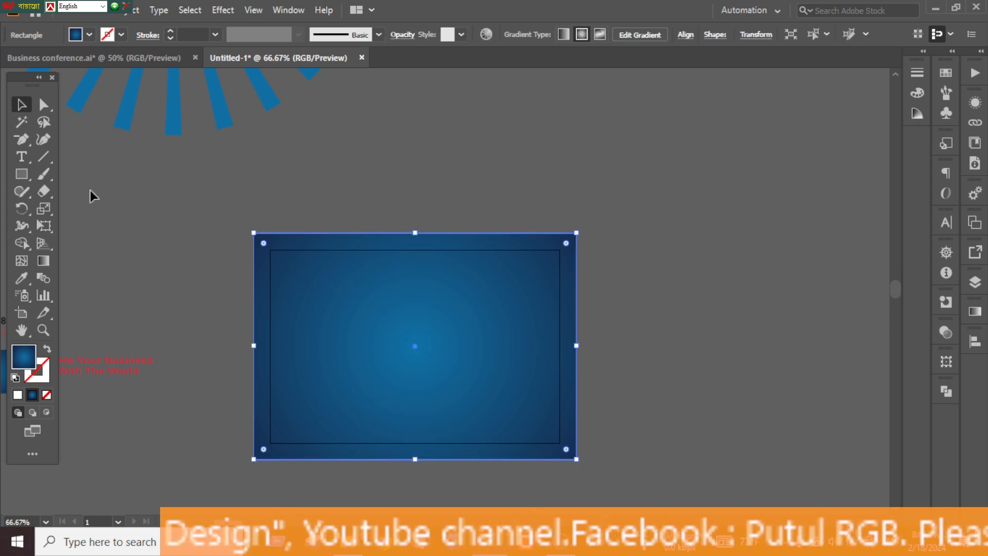
{"action": "left_click", "coordinate": [207, 234]}
Center the grouped spike pattern horizontally and vertically on the artboard.
{"action": "scroll", "coordinate": [309, 258], "scroll_direction": "left", "scroll_amount": 5}
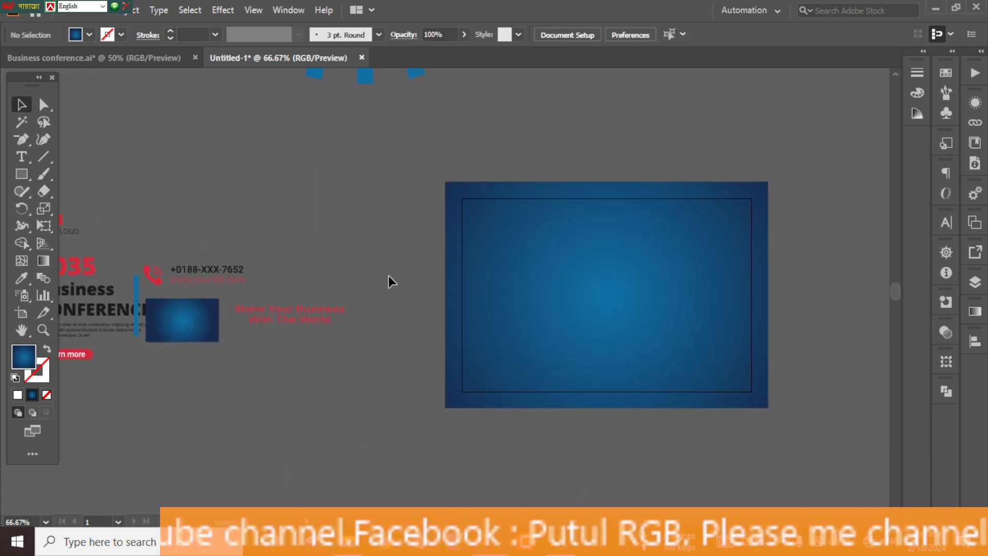
{"action": "scroll", "coordinate": [355, 309], "scroll_direction": "up", "scroll_amount": 2}
{"action": "scroll", "coordinate": [248, 309], "scroll_direction": "down", "scroll_amount": 1}
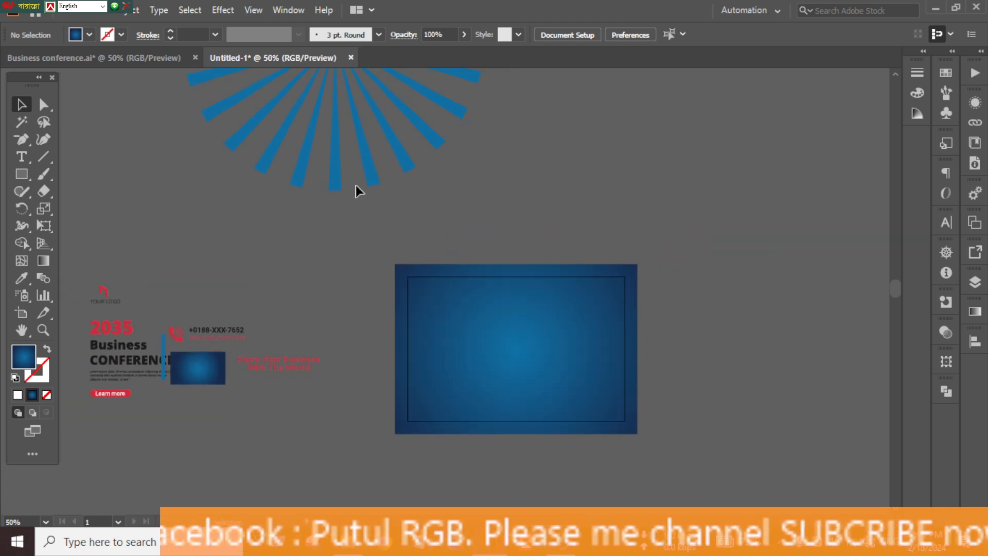
{"action": "left_click", "coordinate": [368, 175]}
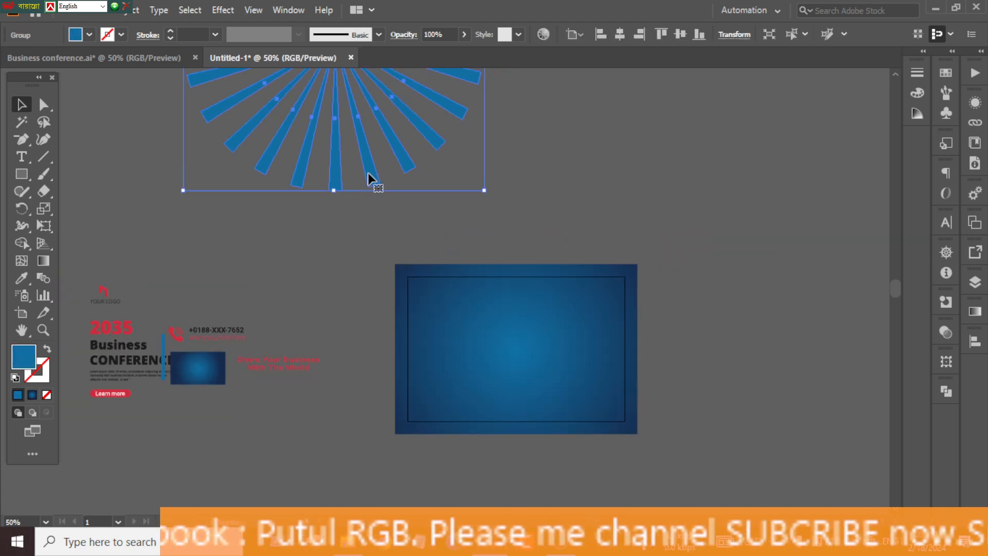
{"action": "left_click", "coordinate": [619, 36]}
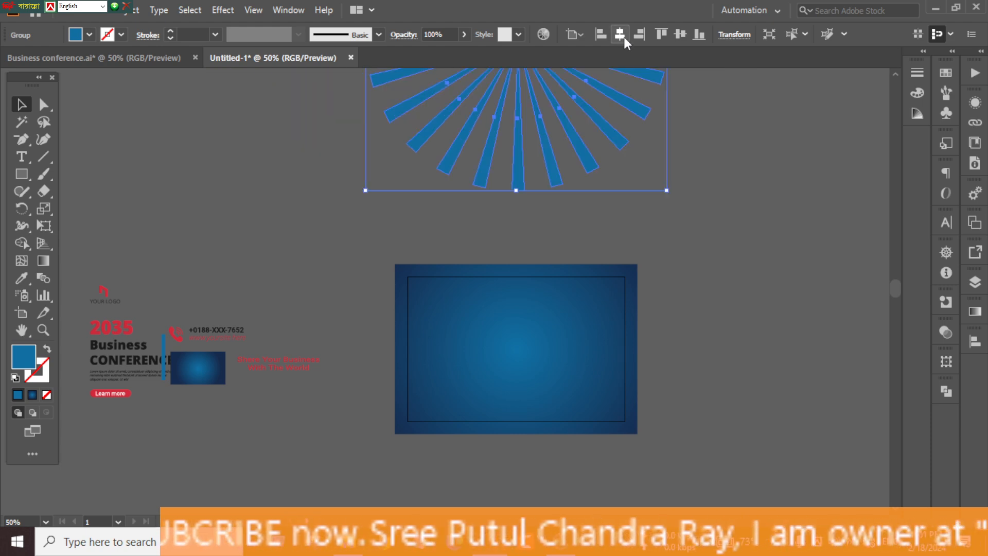
{"action": "left_click", "coordinate": [680, 37]}
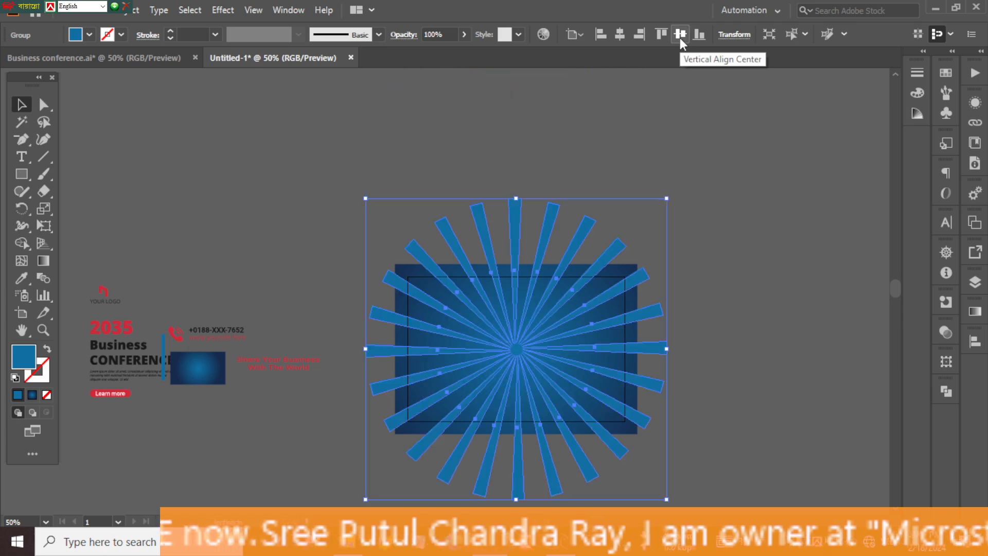
{"action": "left_click", "coordinate": [743, 316]}
Shift the spike pattern to the right past the artboard and stretch it leftward into a wide oval overlapping both sides.
{"action": "scroll", "coordinate": [602, 219], "scroll_direction": "down", "scroll_amount": 1}
{"action": "scroll", "coordinate": [578, 214], "scroll_direction": "up", "scroll_amount": 2}
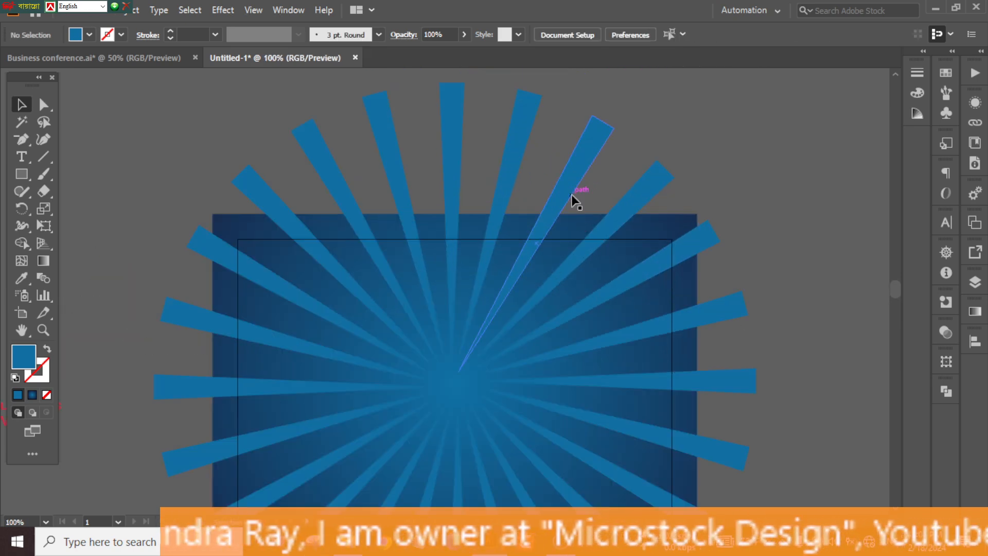
{"action": "left_click", "coordinate": [575, 201]}
{"action": "scroll", "coordinate": [541, 203], "scroll_direction": "down", "scroll_amount": 3}
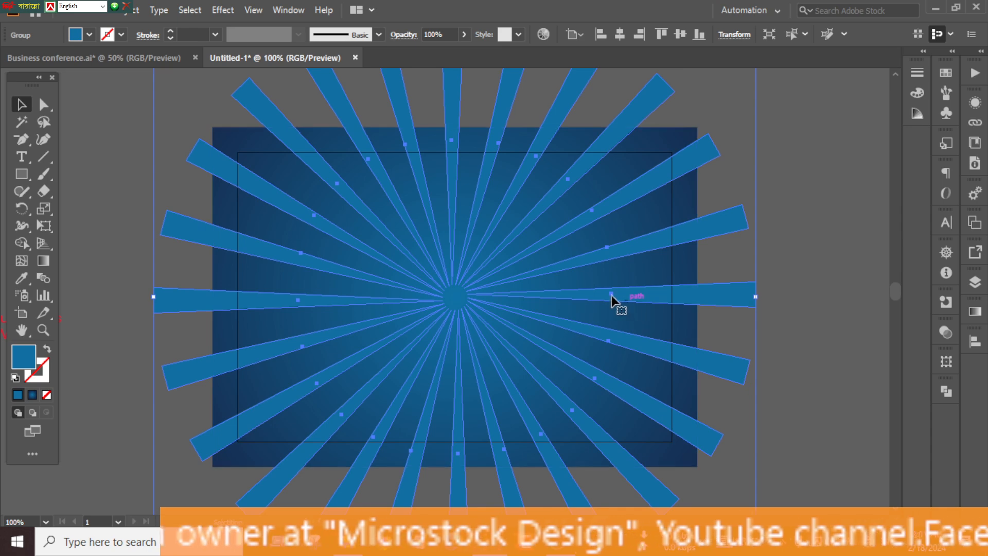
{"action": "scroll", "coordinate": [380, 275], "scroll_direction": "down", "scroll_amount": 1}
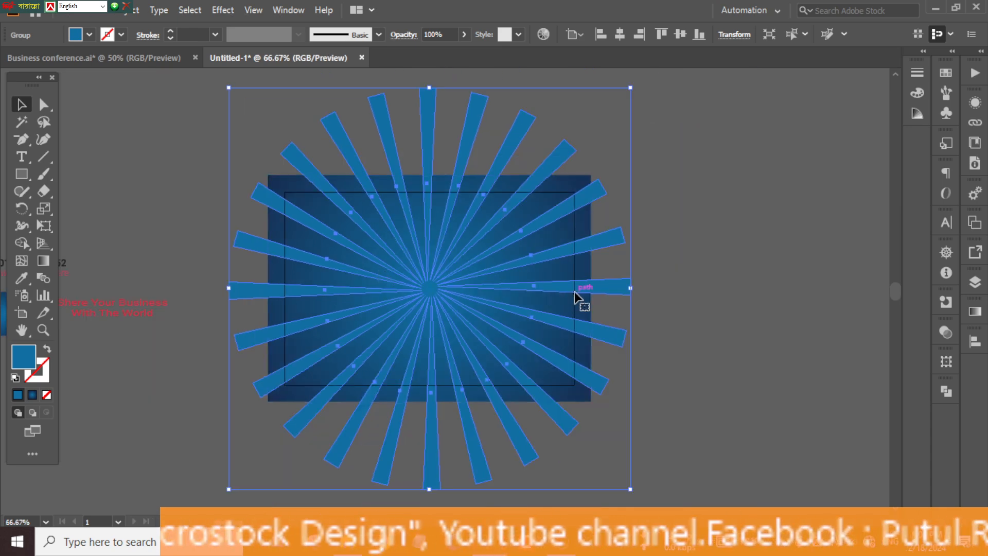
{"action": "left_click_drag", "start_coordinate": [571, 295], "coordinate": [679, 292]}
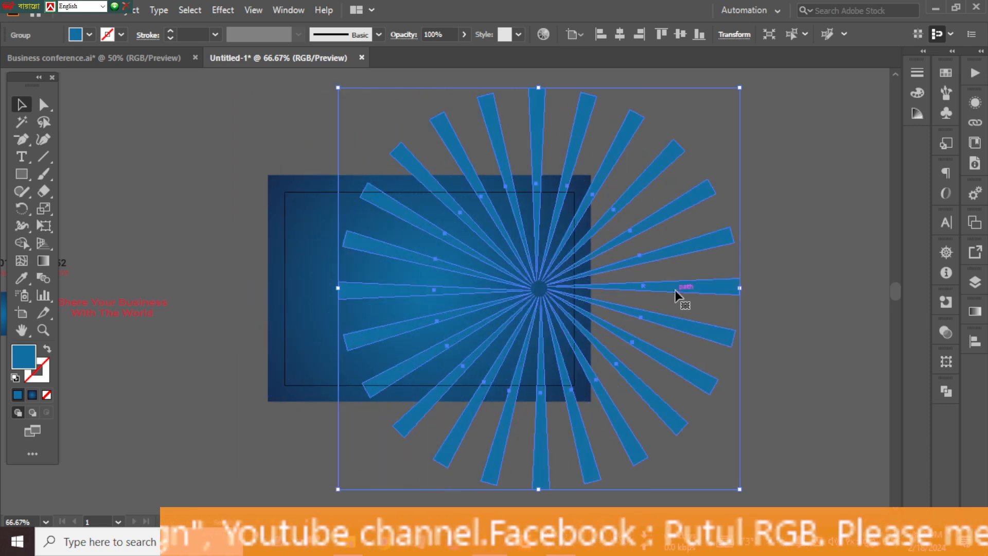
{"action": "key", "text": "ctrl+z"}
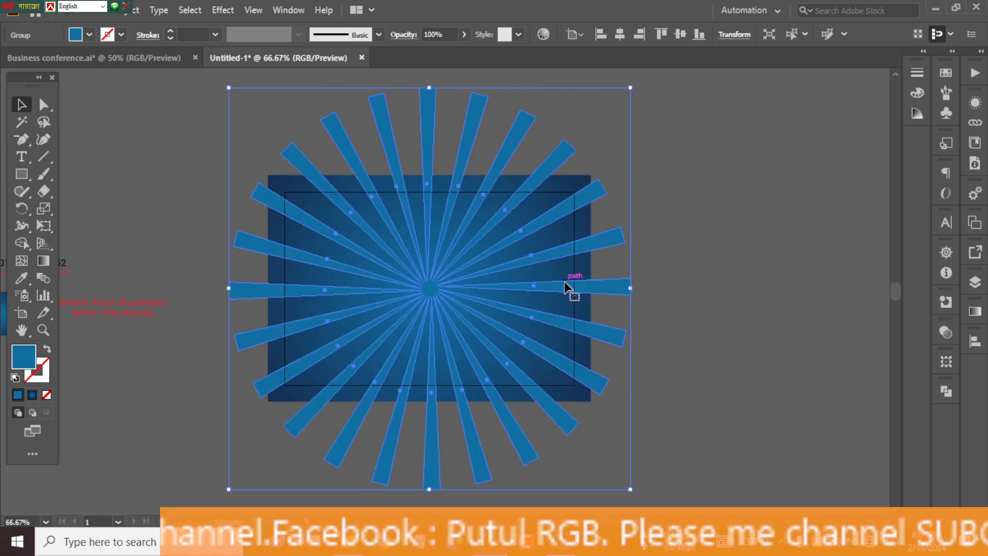
{"action": "key", "text": "ctrl+shift+z"}
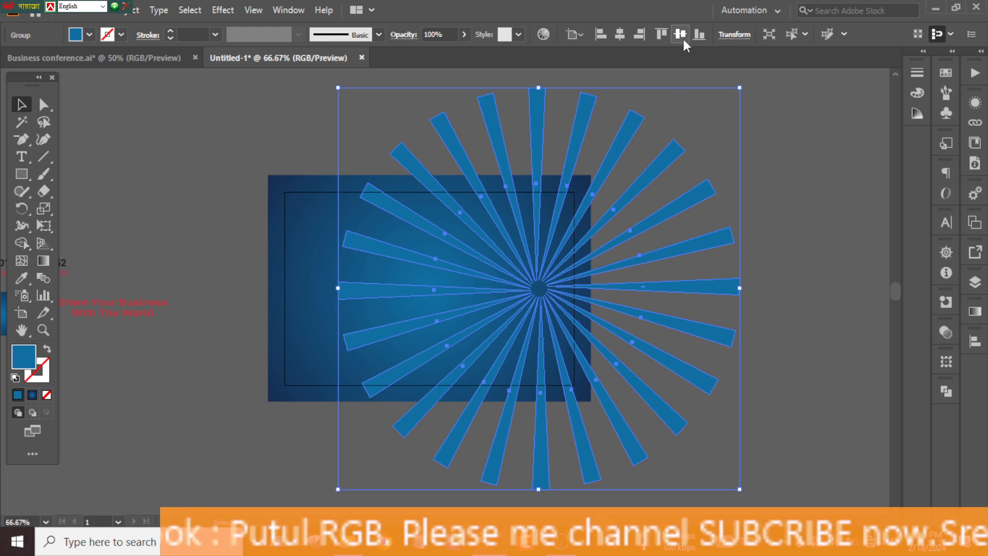
{"action": "left_click_drag", "start_coordinate": [338, 288], "coordinate": [166, 289]}
{"action": "left_click", "coordinate": [692, 150]}
Select the spike pattern with the background rectangle and use Shape Builder to remove the spike parts protruding above the background.
{"action": "scroll", "coordinate": [691, 150], "scroll_direction": "up", "scroll_amount": 2}
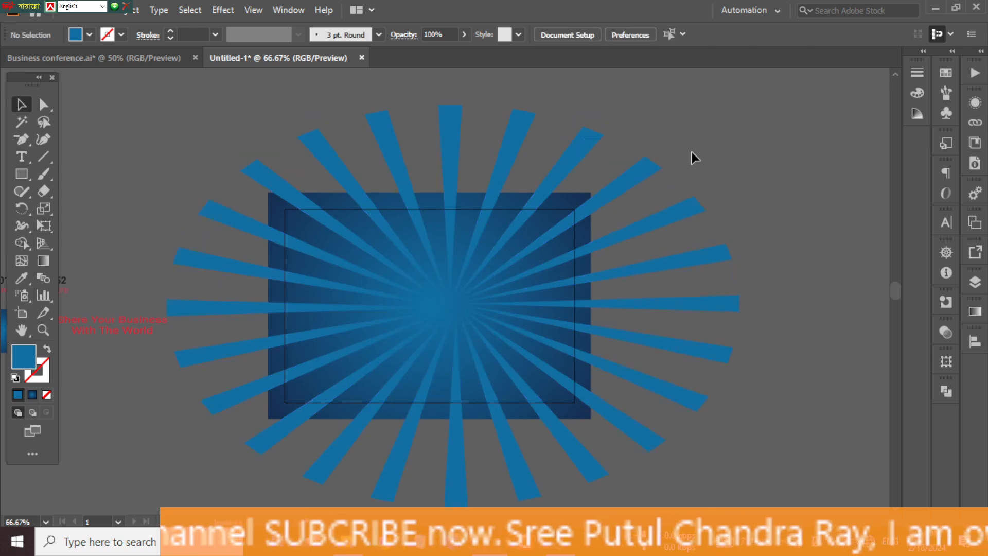
{"action": "left_click_drag", "start_coordinate": [696, 146], "coordinate": [578, 276]}
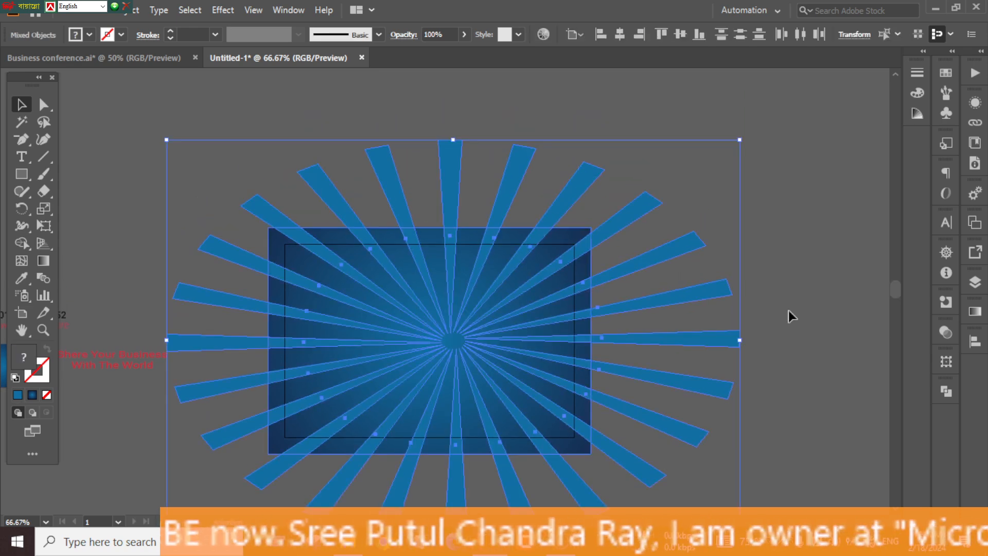
{"action": "left_click", "coordinate": [21, 242]}
{"action": "scroll", "coordinate": [458, 158], "scroll_direction": "down", "scroll_amount": 2}
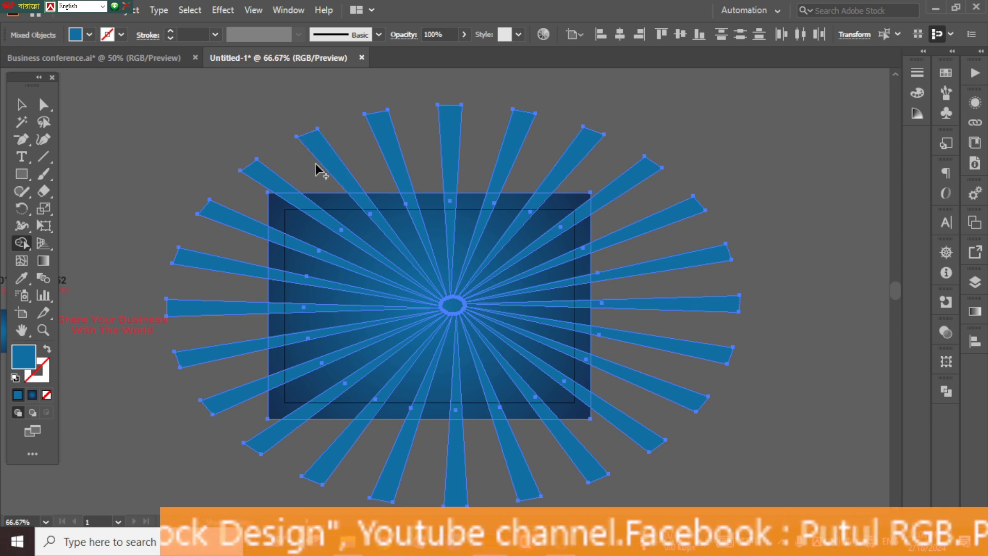
{"action": "key", "text": "alt"}
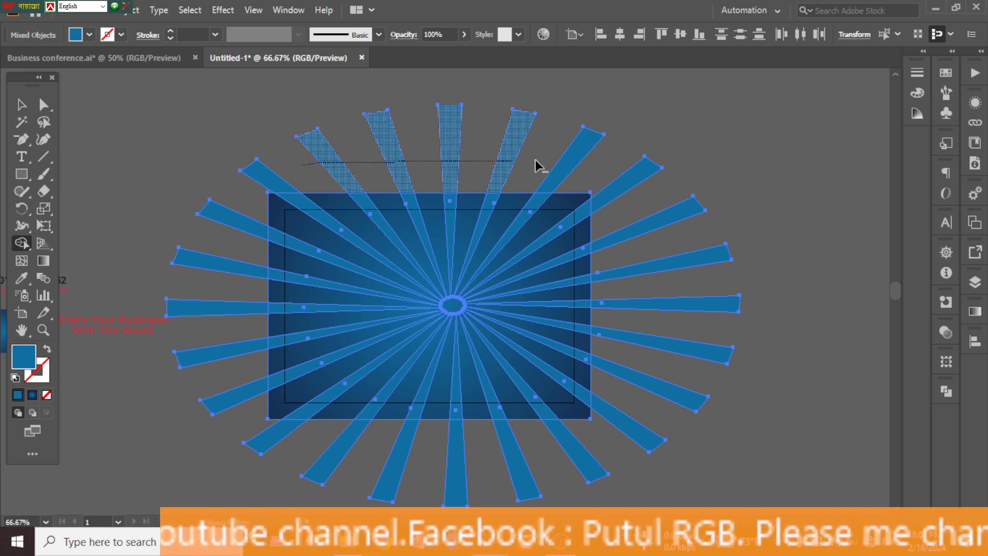